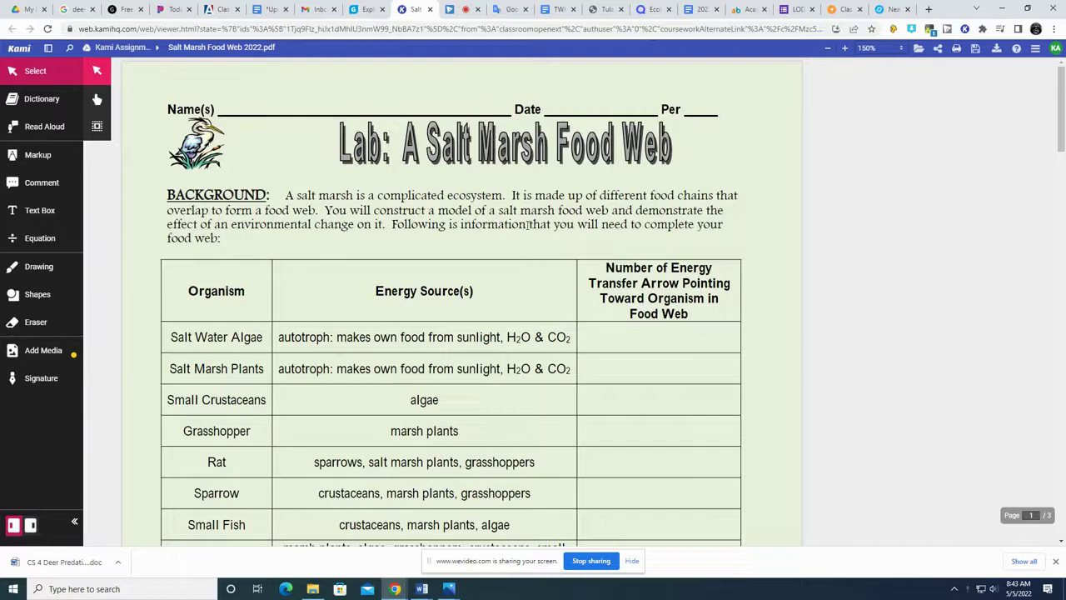
With the red drawing pen, draw a wavy line down the arrow-count column
scroll(518, 223, "down", 15)
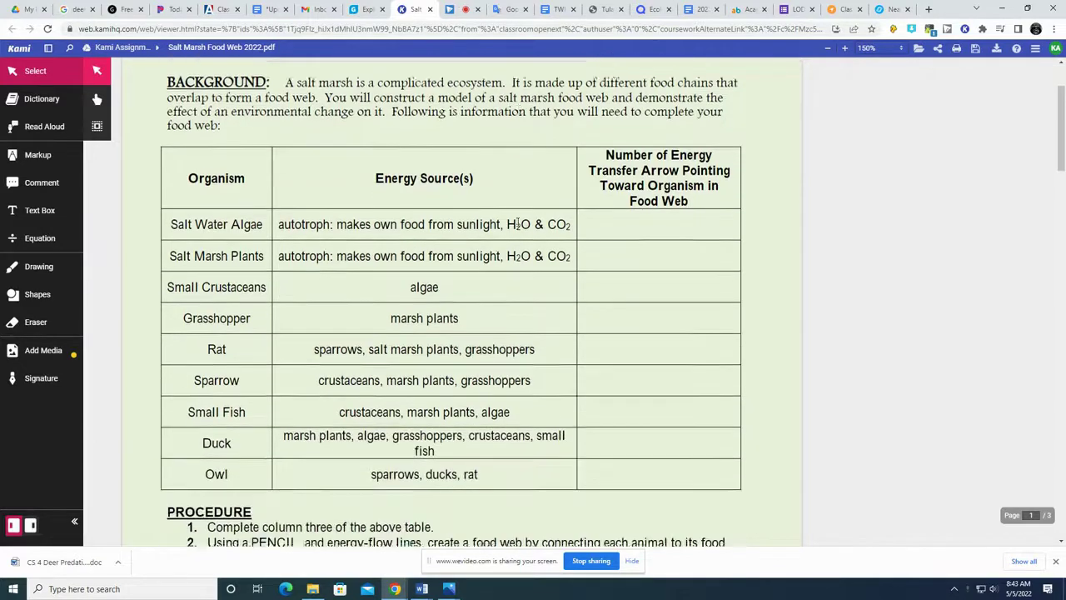
scroll(517, 221, "down", 20)
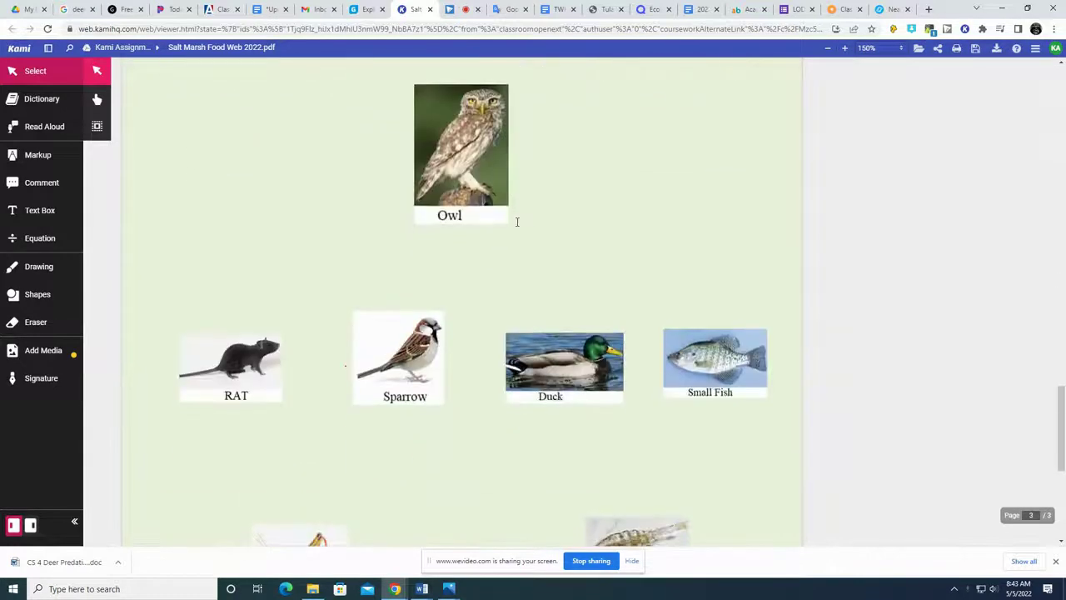
scroll(517, 222, "up", 5)
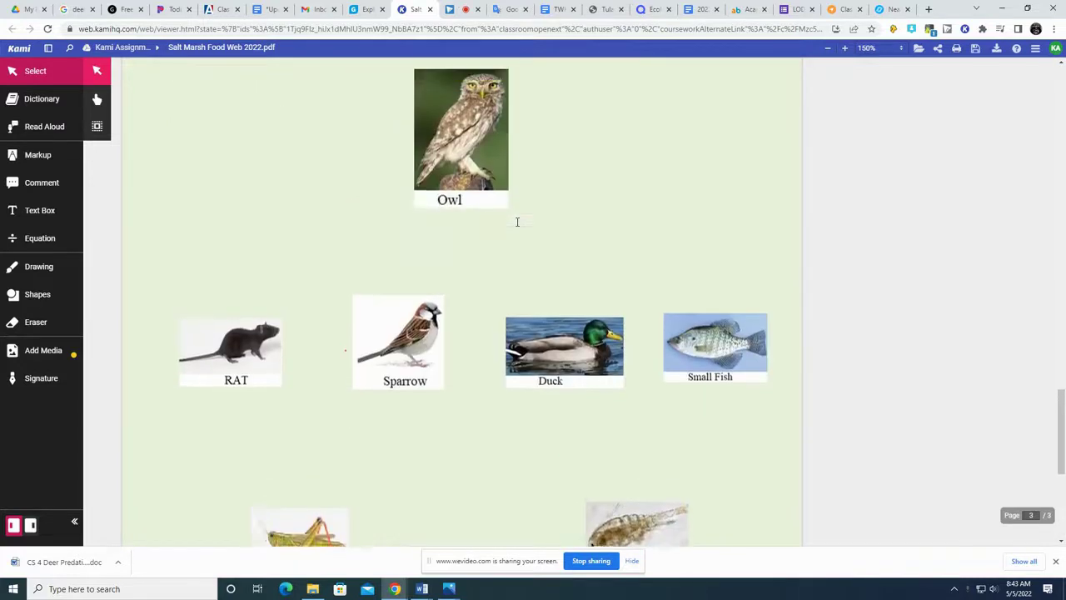
scroll(517, 221, "up", 2)
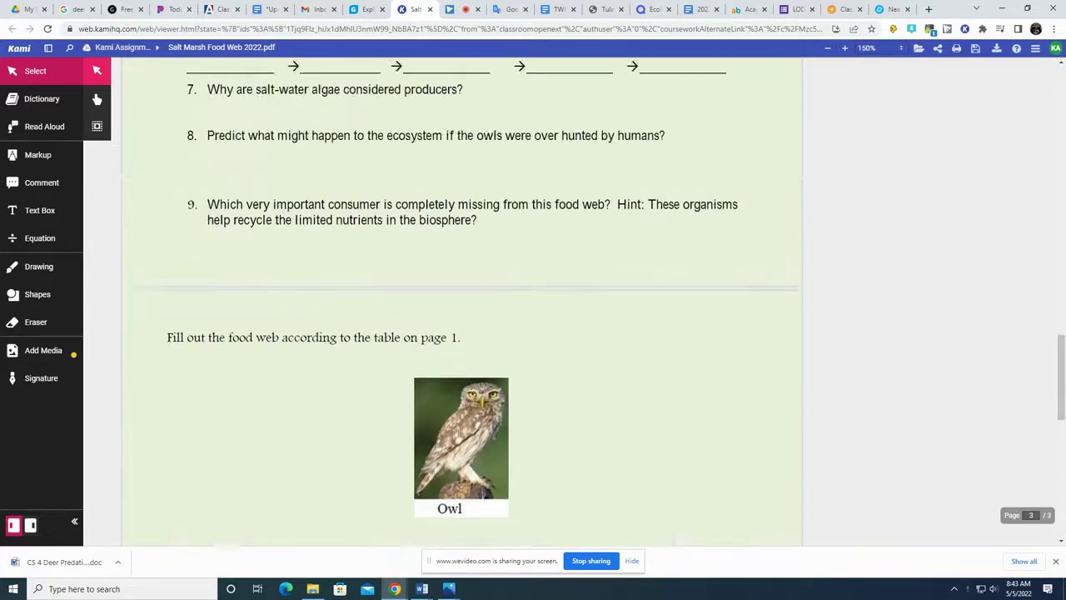
scroll(516, 411, "down", 7)
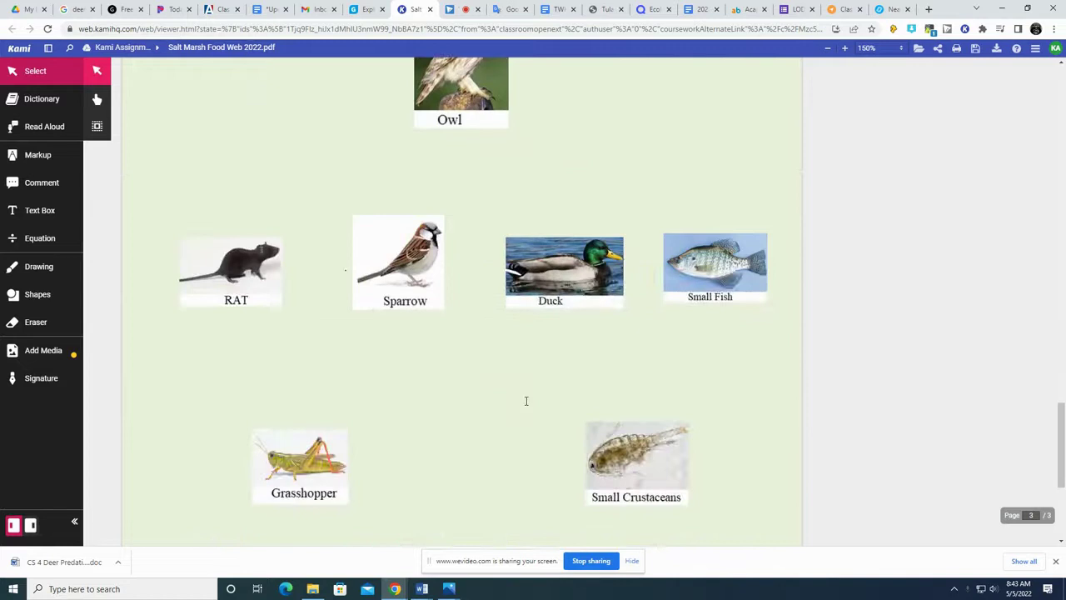
scroll(525, 400, "down", 2)
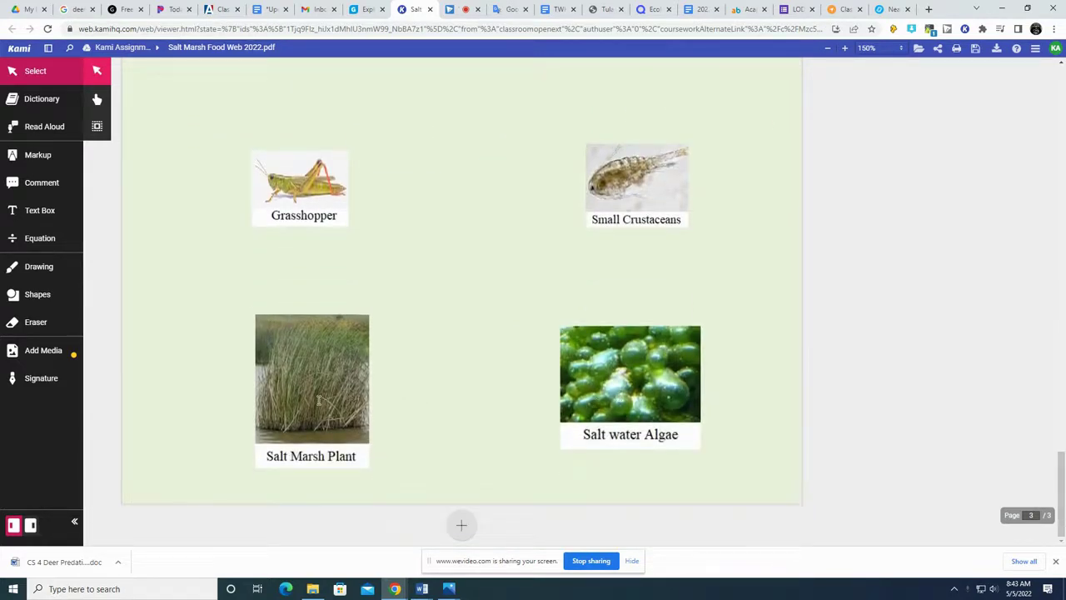
scroll(521, 321, "up", 1)
scroll(520, 322, "up", 20)
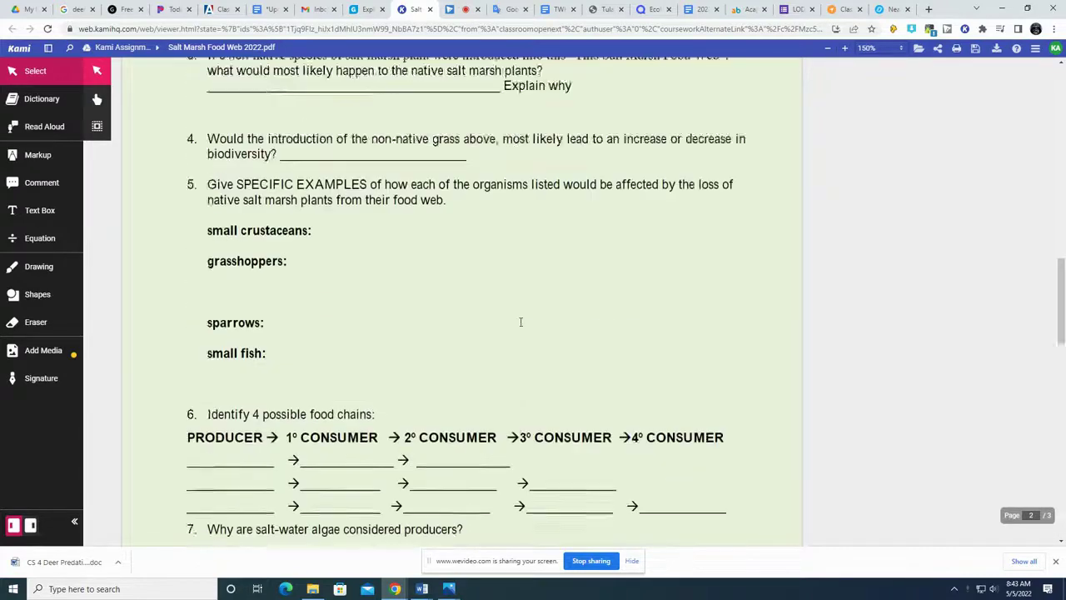
scroll(521, 321, "up", 4)
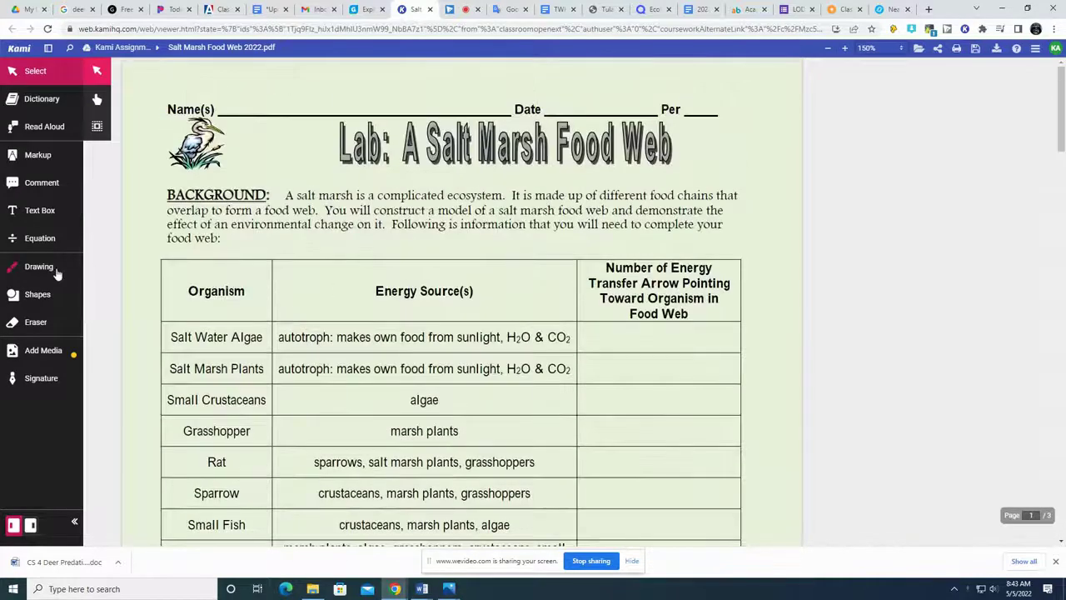
left_click(63, 273)
scroll(638, 363, "down", 2)
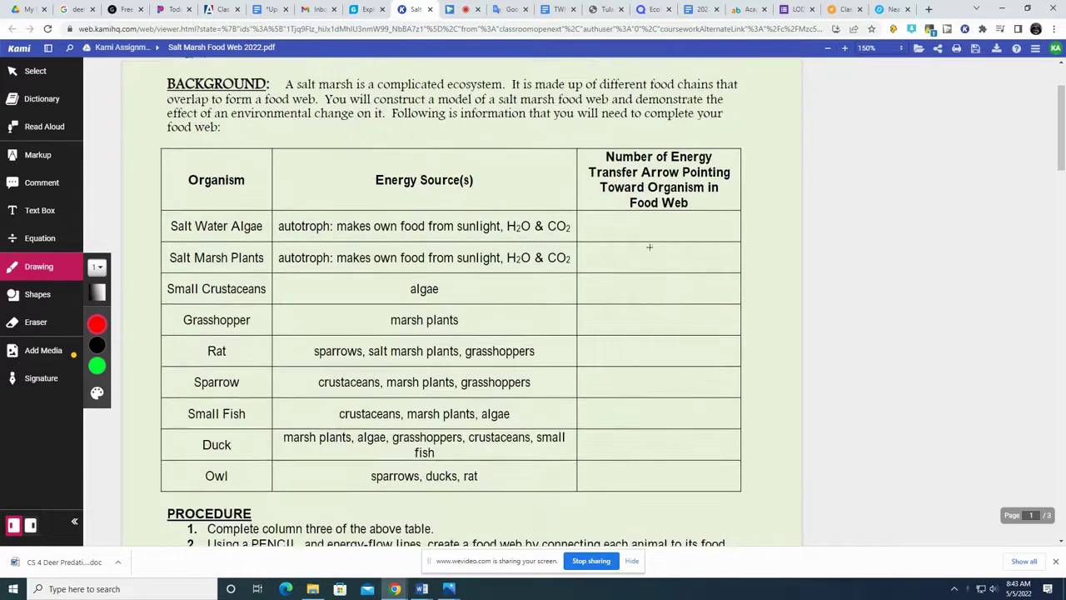
mouse_move(632, 222)
left_mouse_down()
mouse_move(660, 269)
mouse_move(638, 399)
mouse_move(678, 450)
mouse_move(657, 473)
left_mouse_up()
Outline the organism and energy source columns in red, then move on to page 3's food web
mouse_move(575, 490)
left_mouse_down()
mouse_move(584, 216)
mouse_move(162, 209)
mouse_move(158, 483)
mouse_move(194, 500)
mouse_move(578, 490)
left_mouse_up()
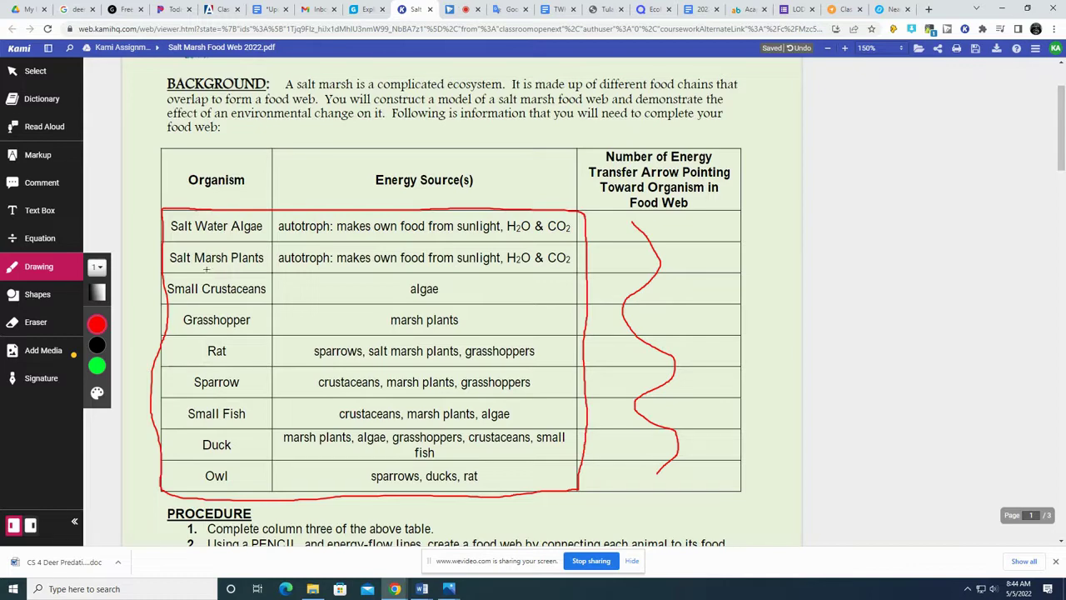
scroll(298, 276, "down", 3)
scroll(348, 281, "up", 4)
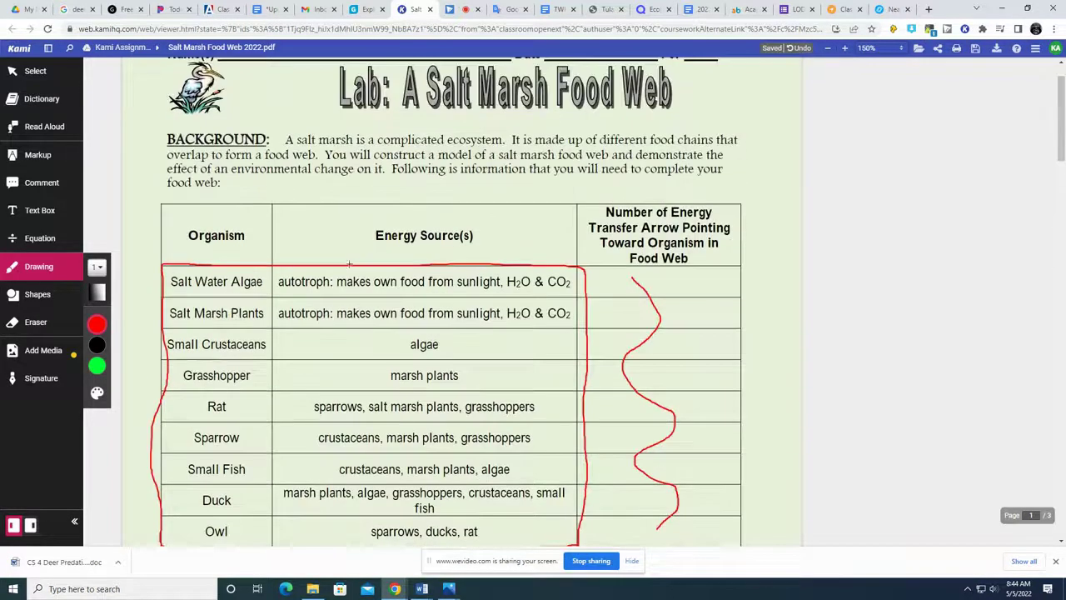
scroll(360, 279, "down", 10)
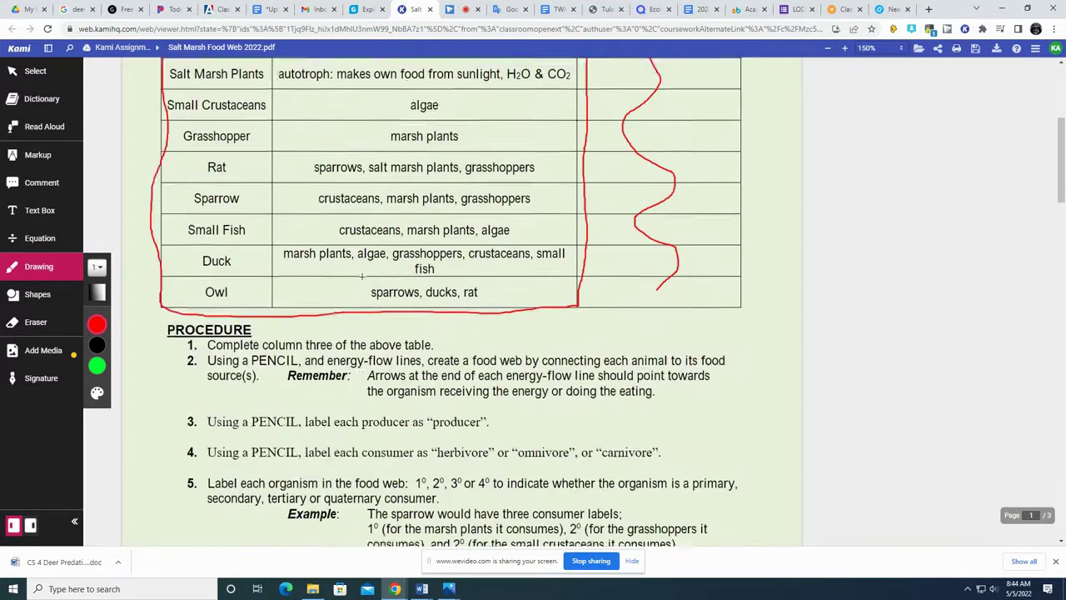
scroll(360, 278, "down", 15)
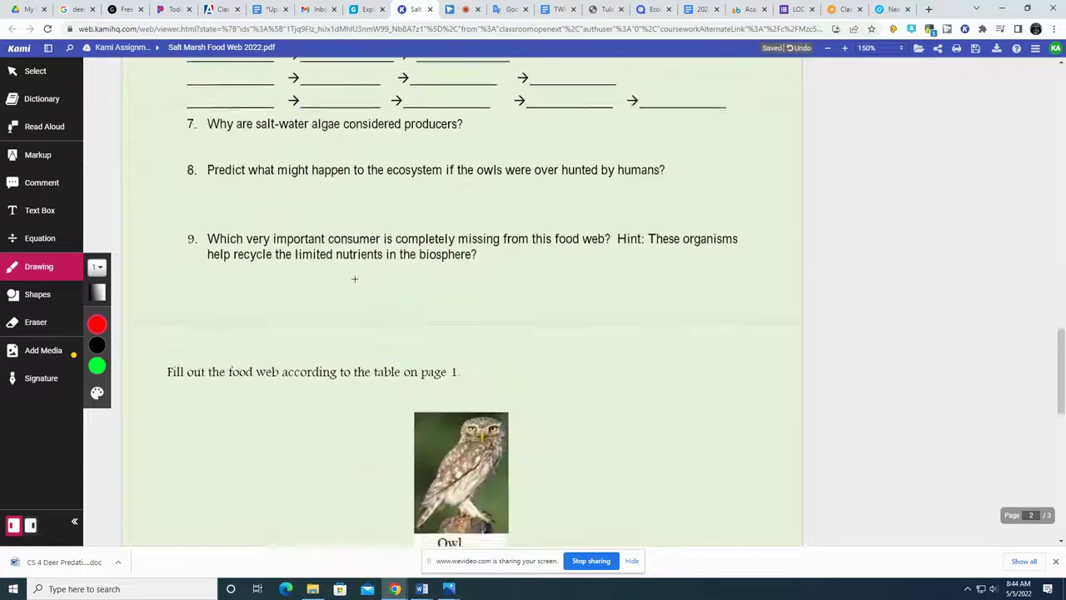
scroll(354, 278, "down", 4)
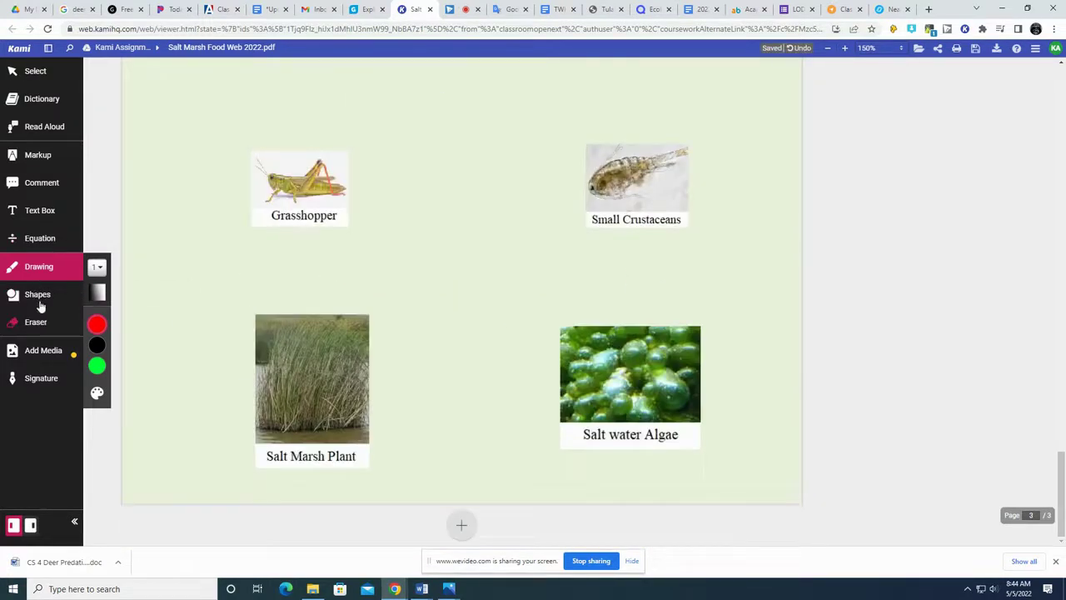
Place an 'Autotrophs/producers' text label between the salt marsh plant and salt water algae pictures
left_click(39, 212)
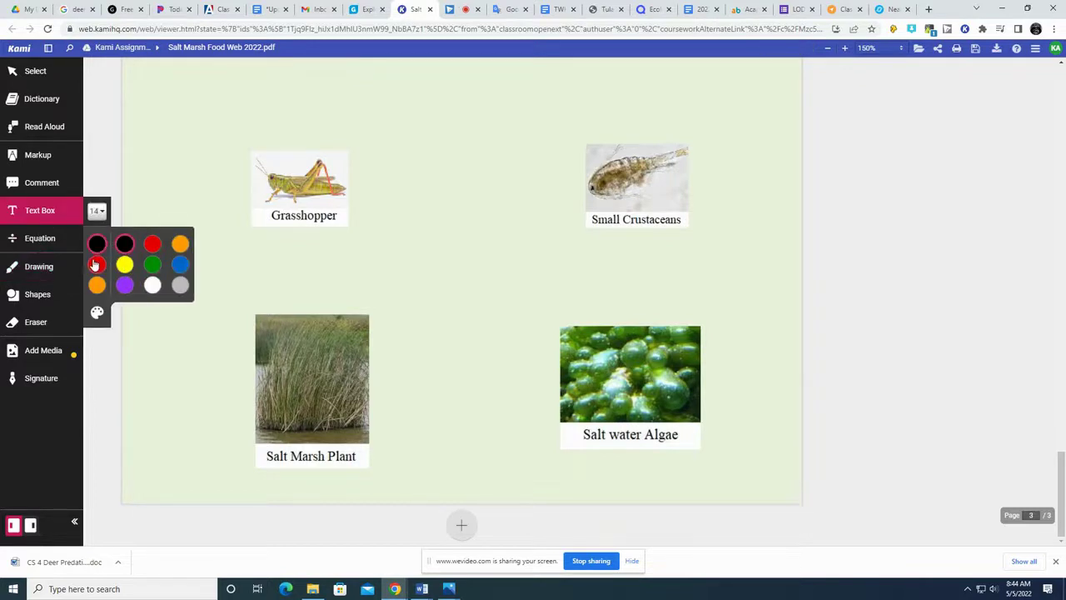
left_click(446, 456)
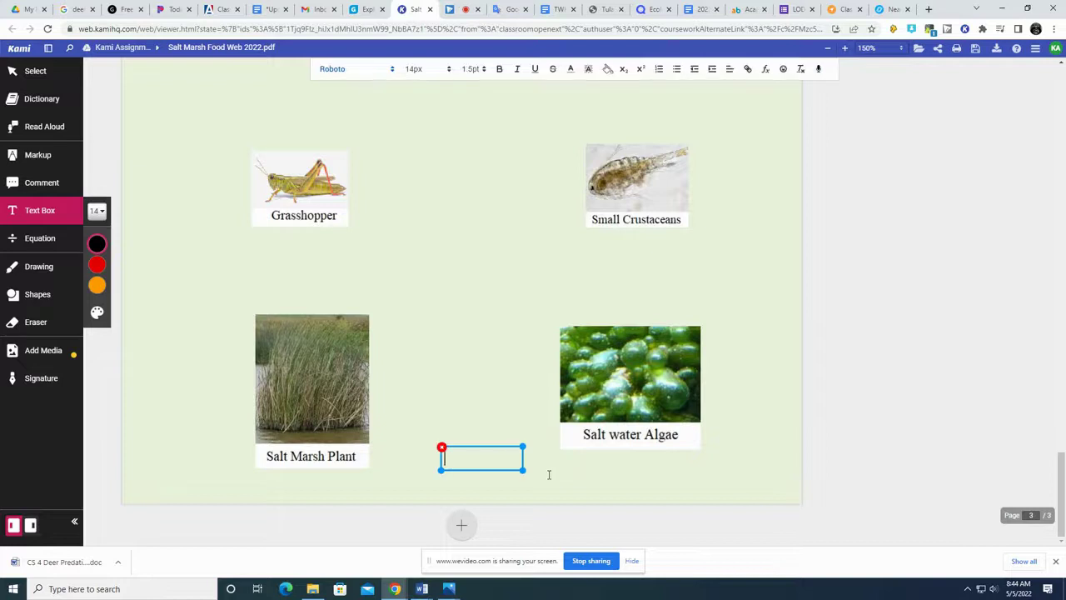
type("Autotrophs/producers")
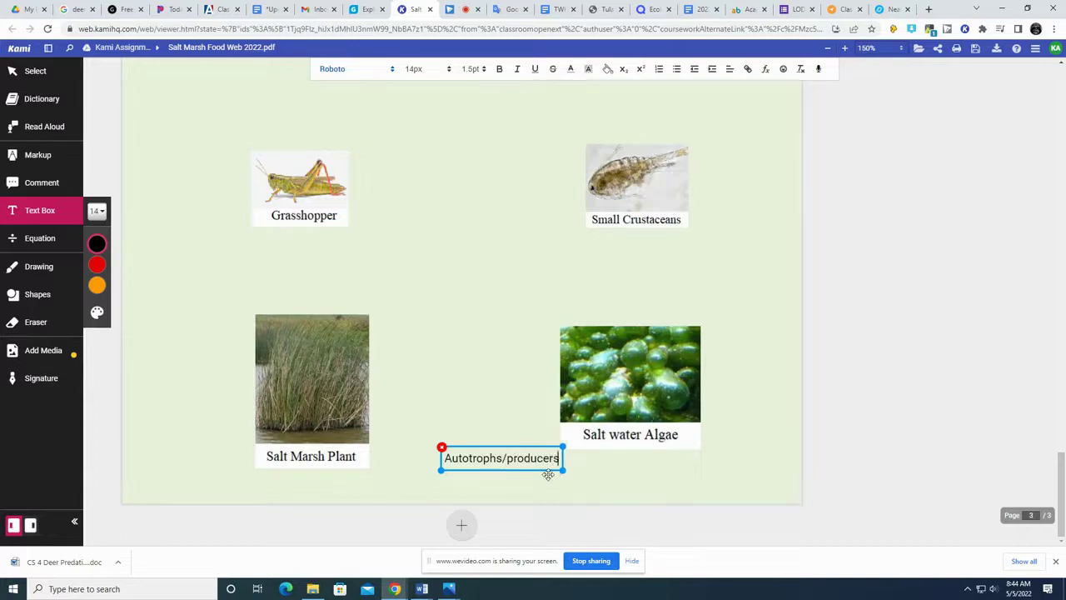
mouse_move(523, 447)
left_click_drag(523, 447, 493, 447)
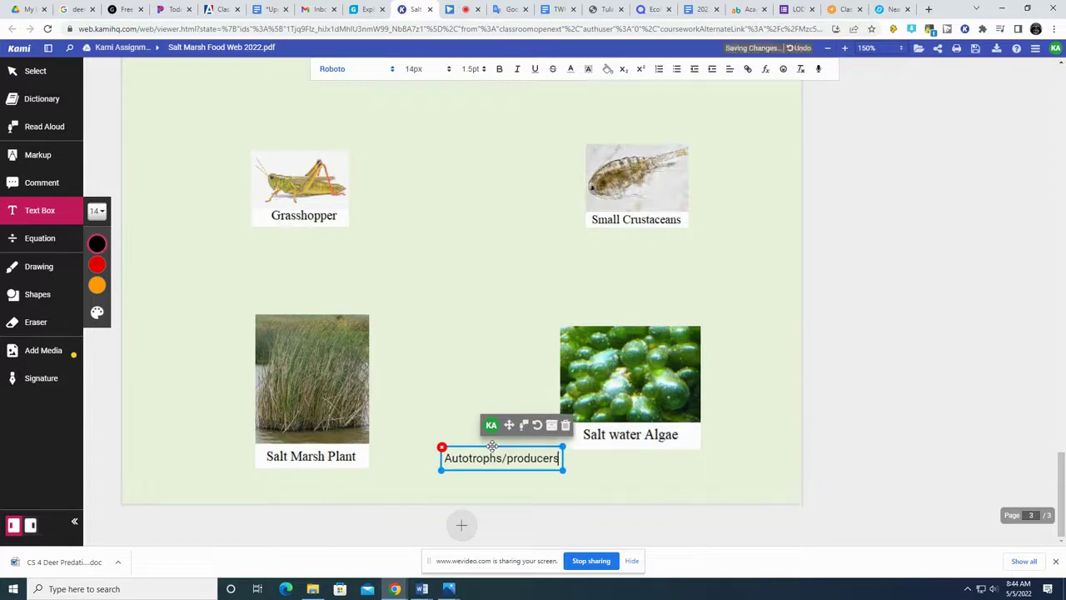
left_click(564, 503)
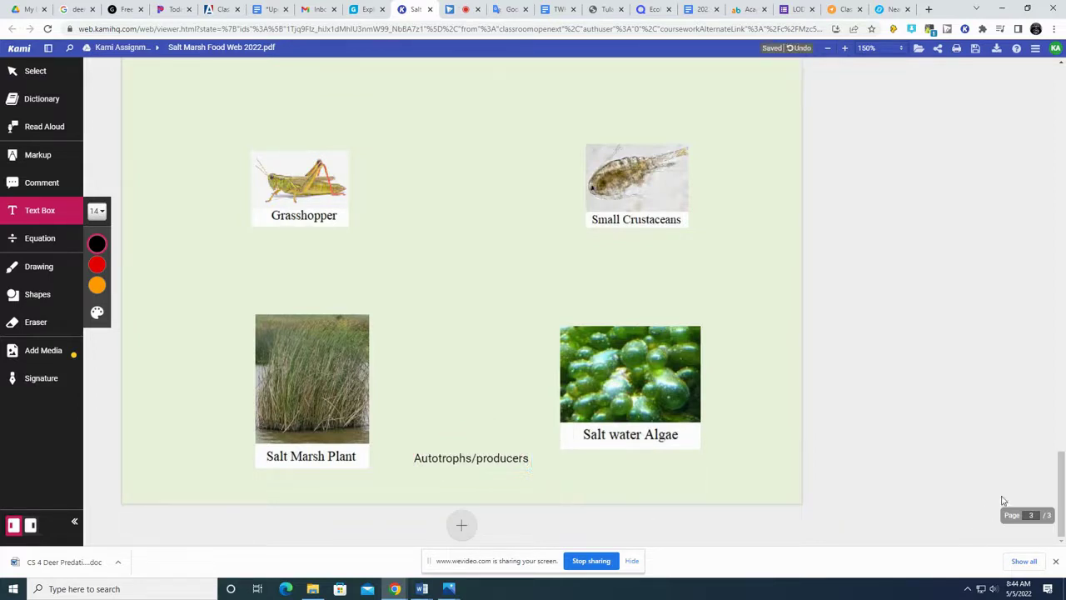
left_click_drag(1055, 483, 1027, 128)
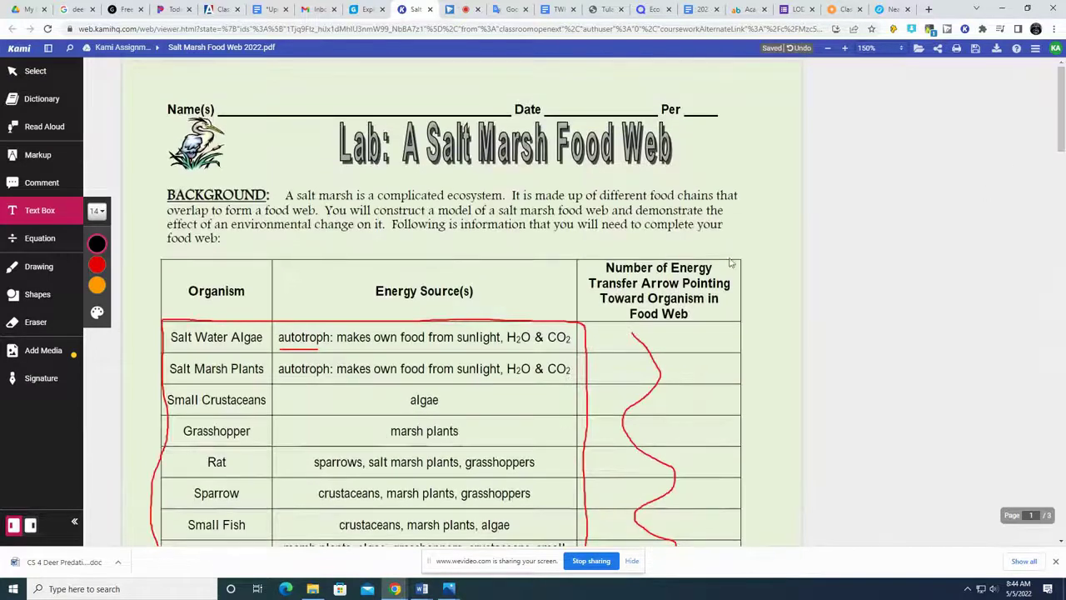
Underline algae in the Small Crustaceans row and draw a red arrow from algae to Small Crustaceans
scroll(583, 291, "down", 3)
left_click(38, 267)
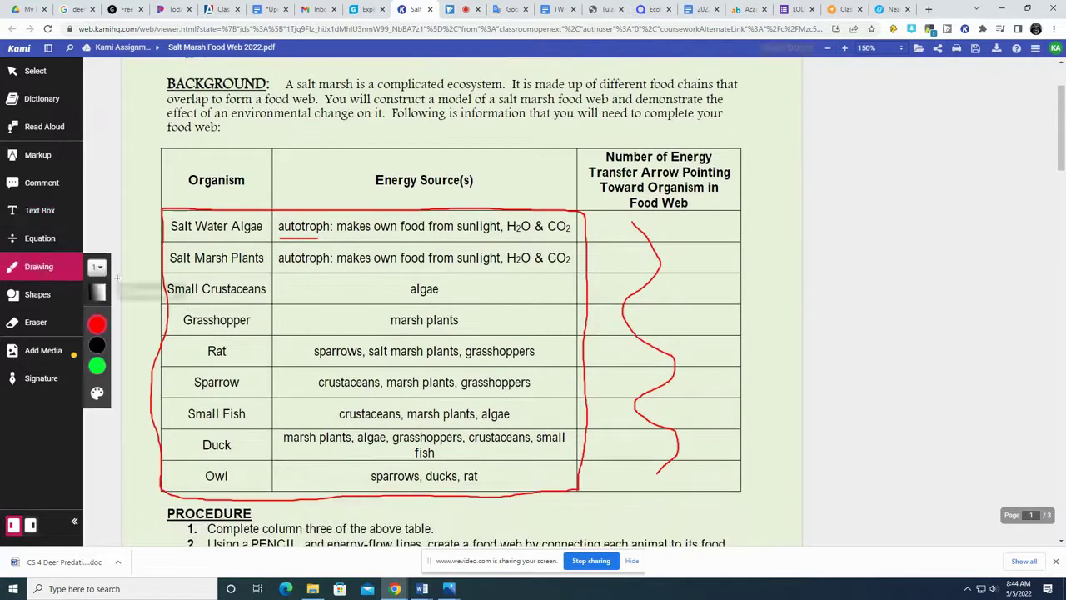
left_click_drag(413, 297, 429, 297)
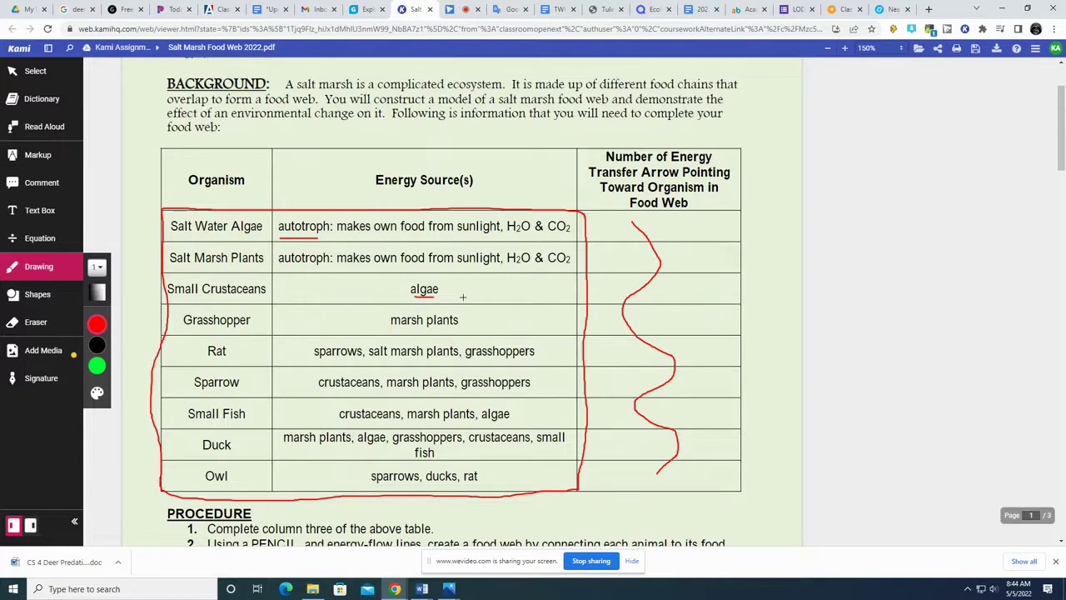
scroll(464, 296, "down", 15)
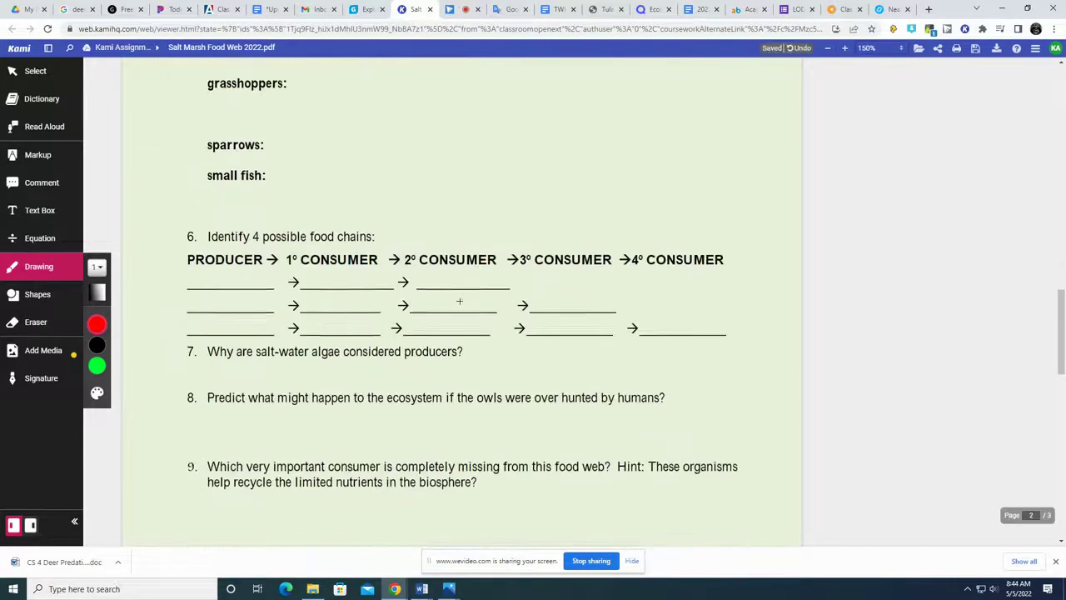
scroll(459, 301, "down", 15)
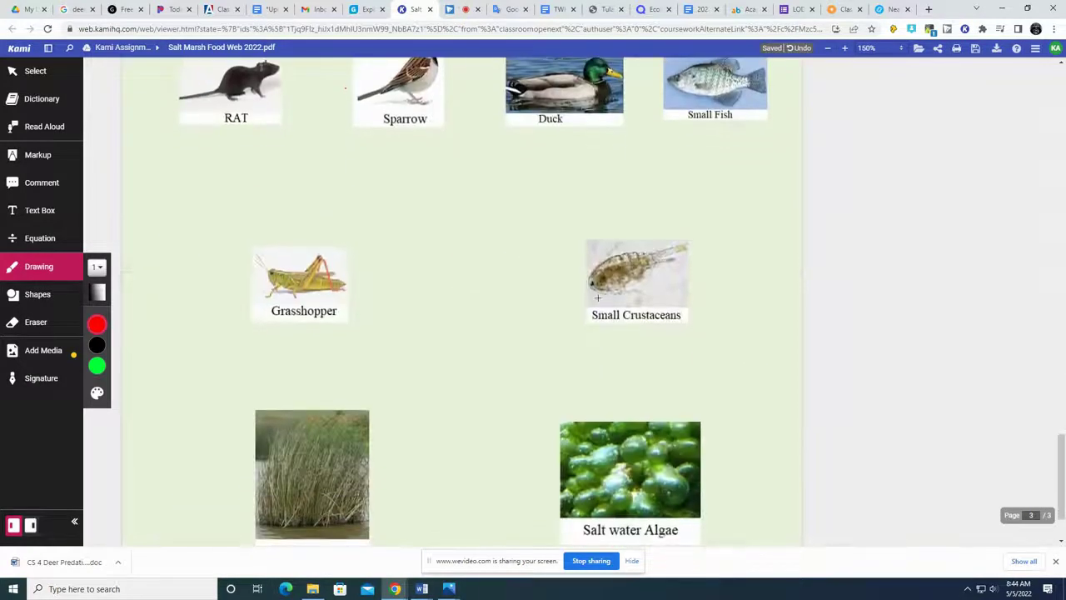
scroll(597, 298, "down", 3)
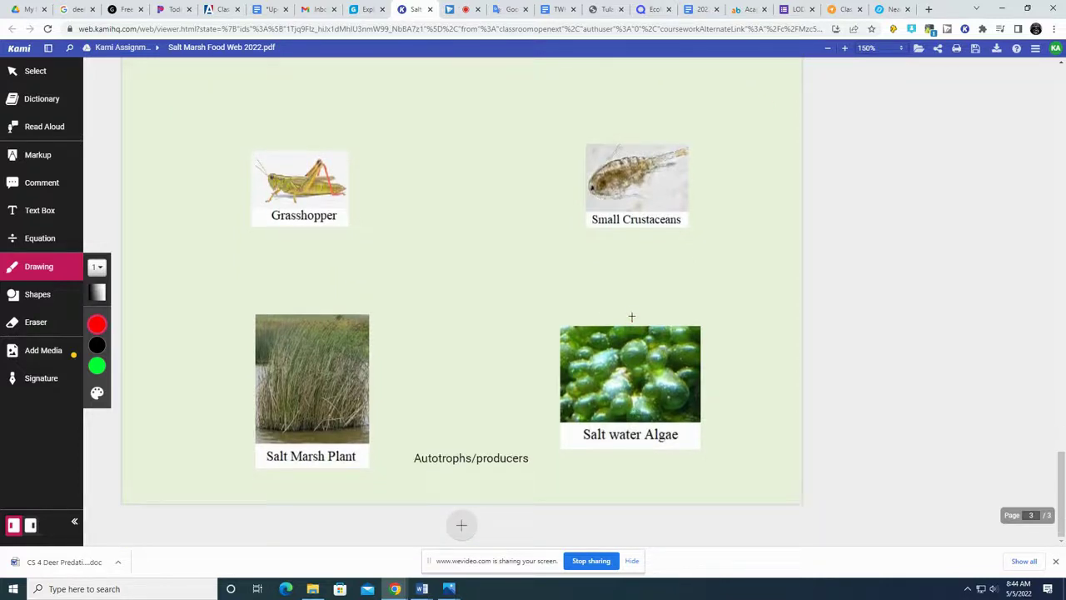
left_click_drag(632, 294, 632, 243)
mouse_move(1062, 491)
left_mouse_down()
mouse_move(1063, 284)
mouse_move(1063, 474)
left_mouse_up()
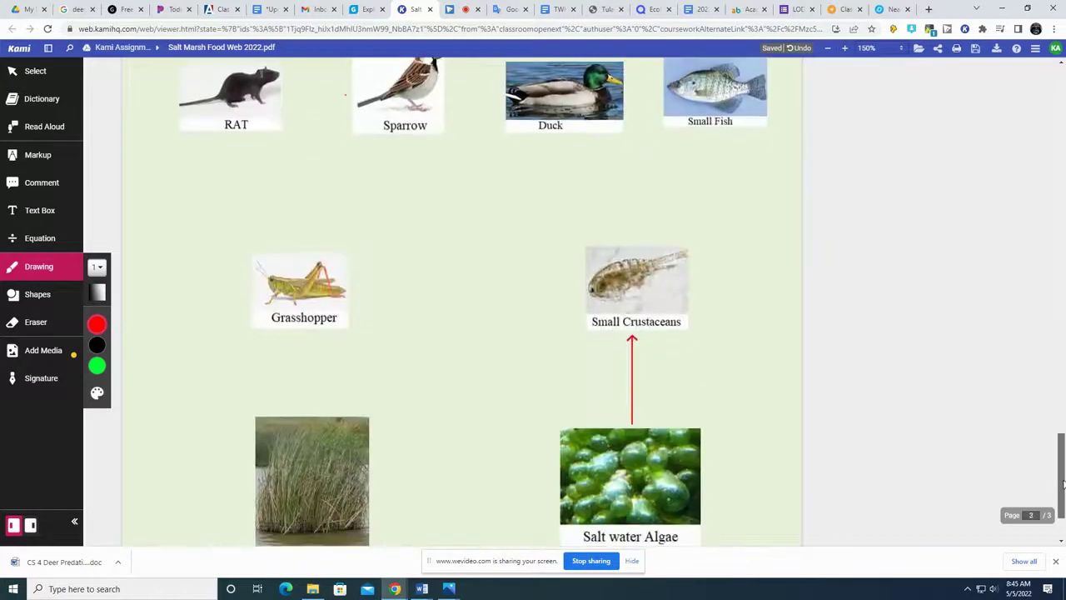
Label the algae-to-crustaceans arrow '1' and return to page 1's table
left_click(39, 210)
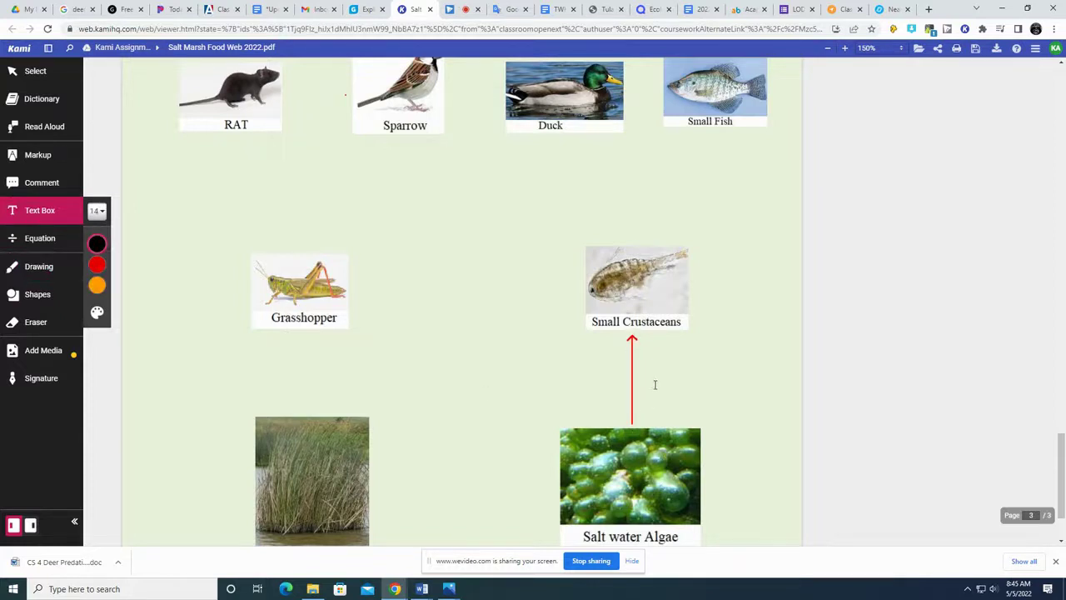
left_click(648, 341)
type("1")
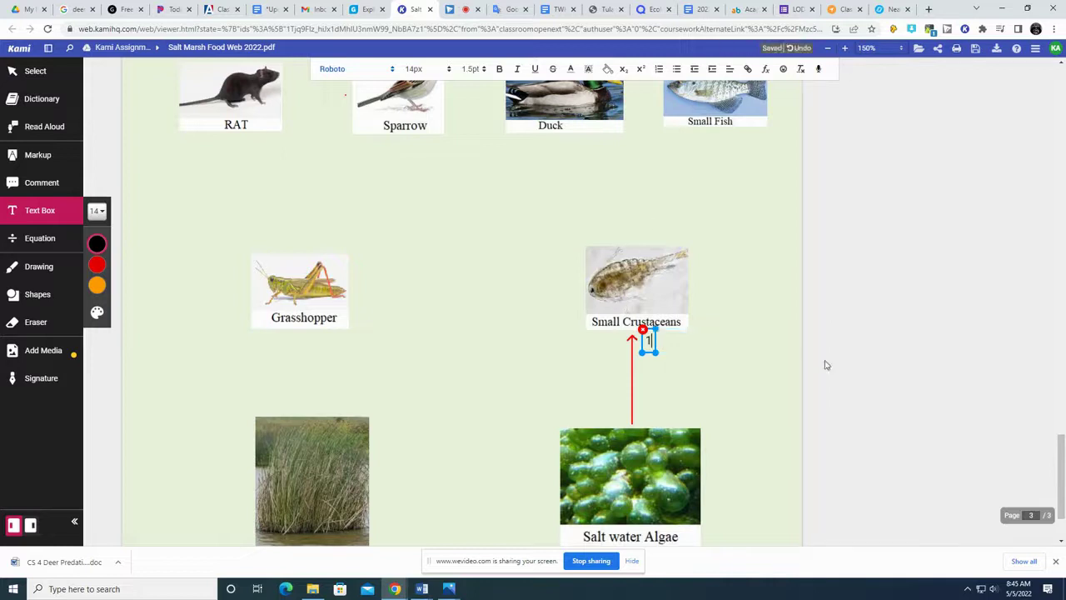
left_click_drag(1063, 450, 1063, 81)
Tick off Small Crustaceans and underline marsh plants as the grasshopper's food in the table
scroll(533, 333, "down", 2)
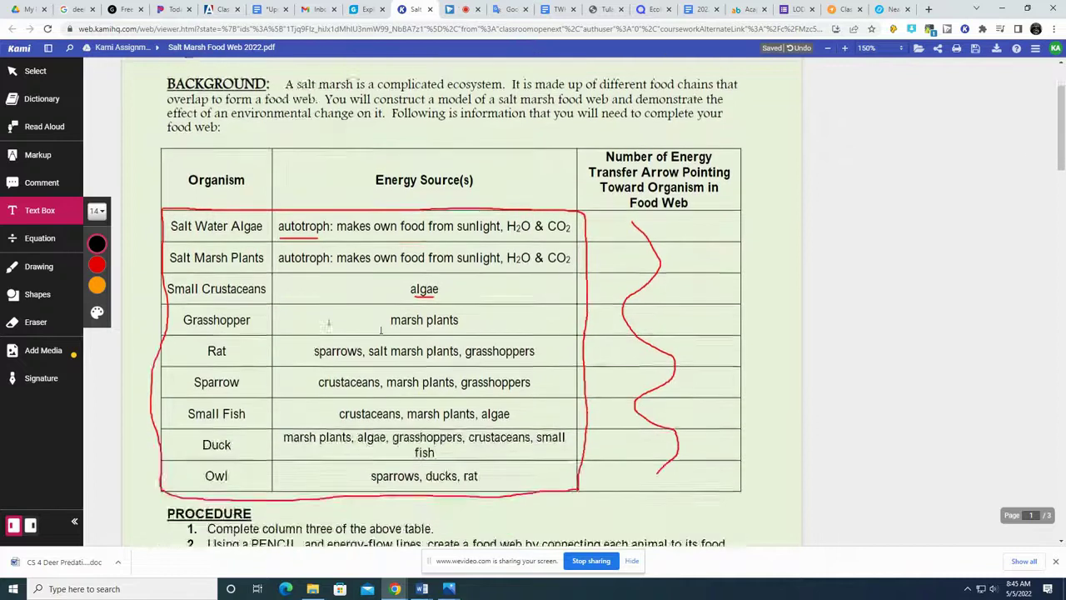
left_click(38, 267)
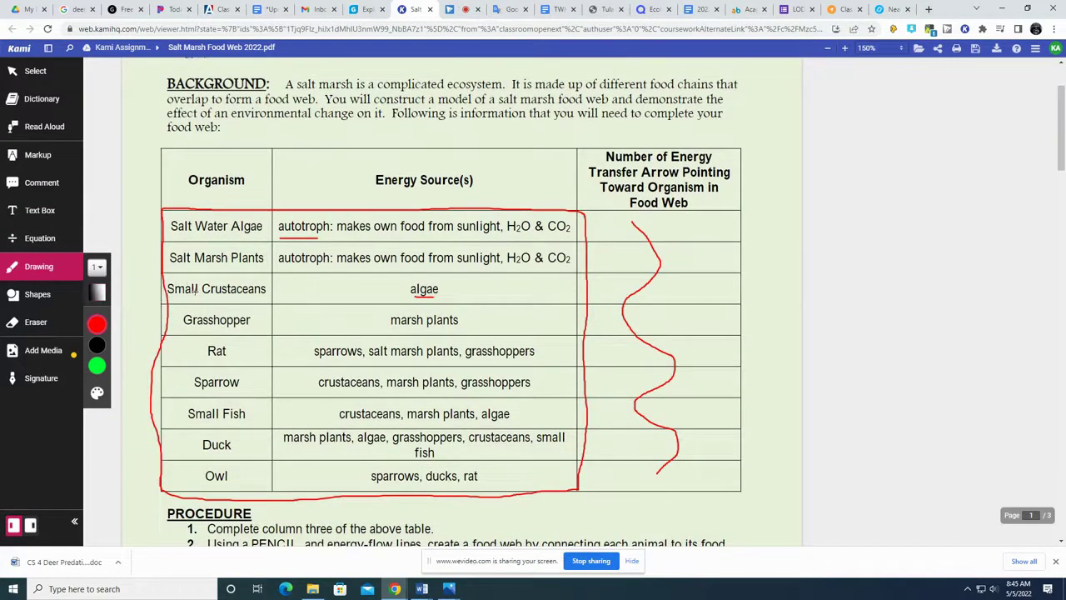
left_click_drag(192, 289, 224, 272)
left_click_drag(398, 329, 459, 334)
Draw a red arrow from Salt Marsh Plant to Grasshopper and label it '1'
scroll(990, 290, "down", 20)
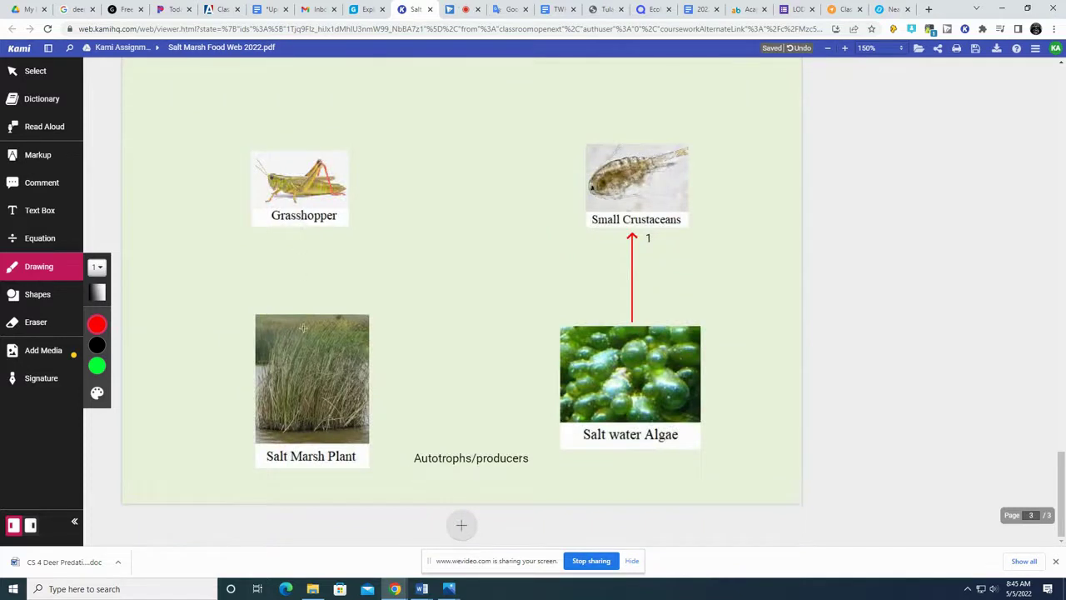
left_click_drag(306, 313, 309, 239)
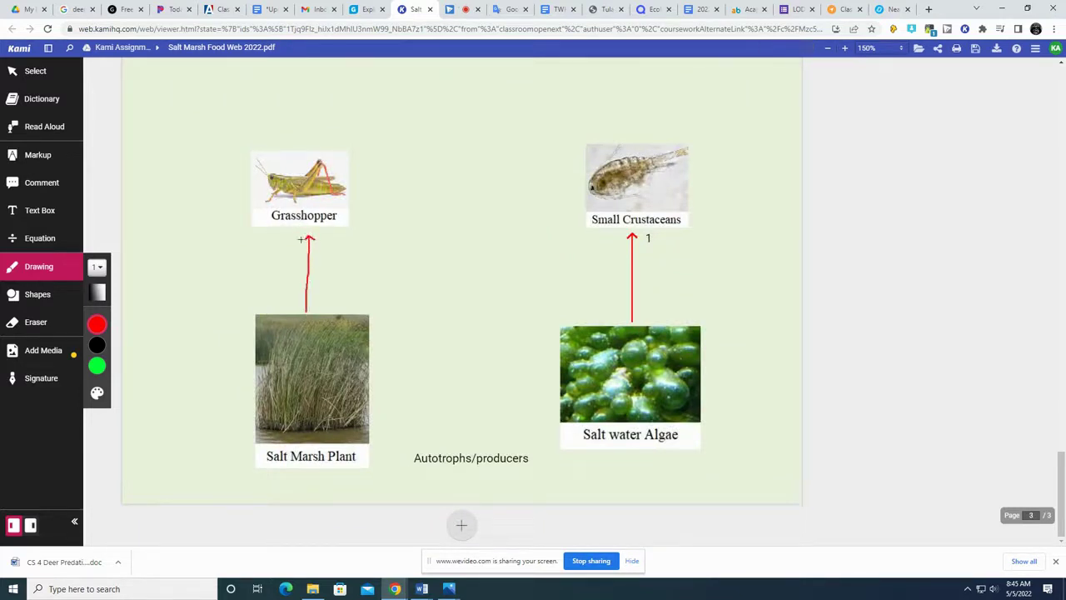
left_click(43, 213)
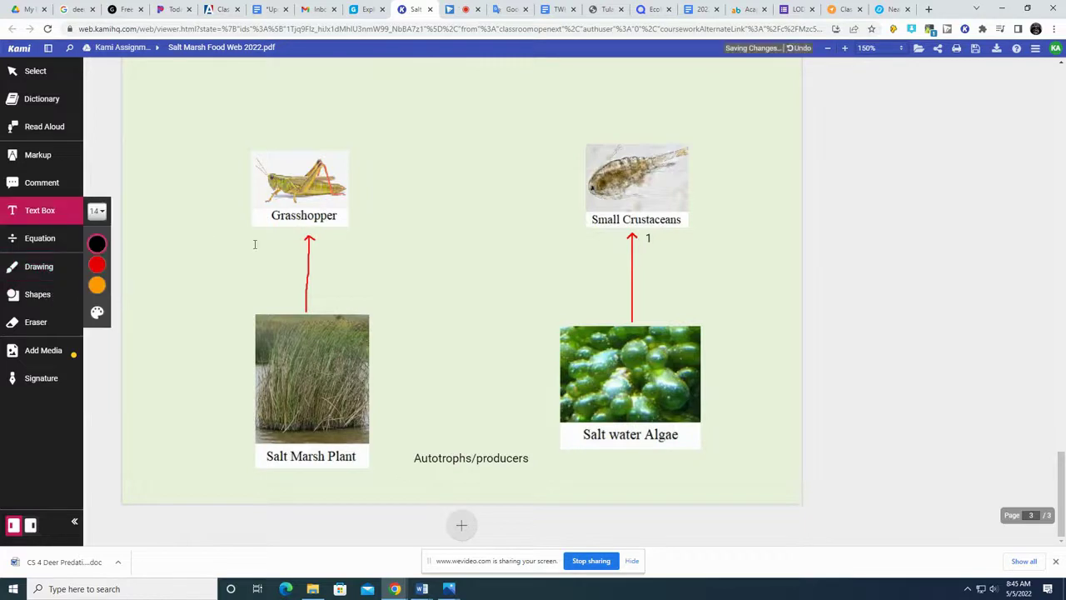
left_click(320, 240)
type("1")
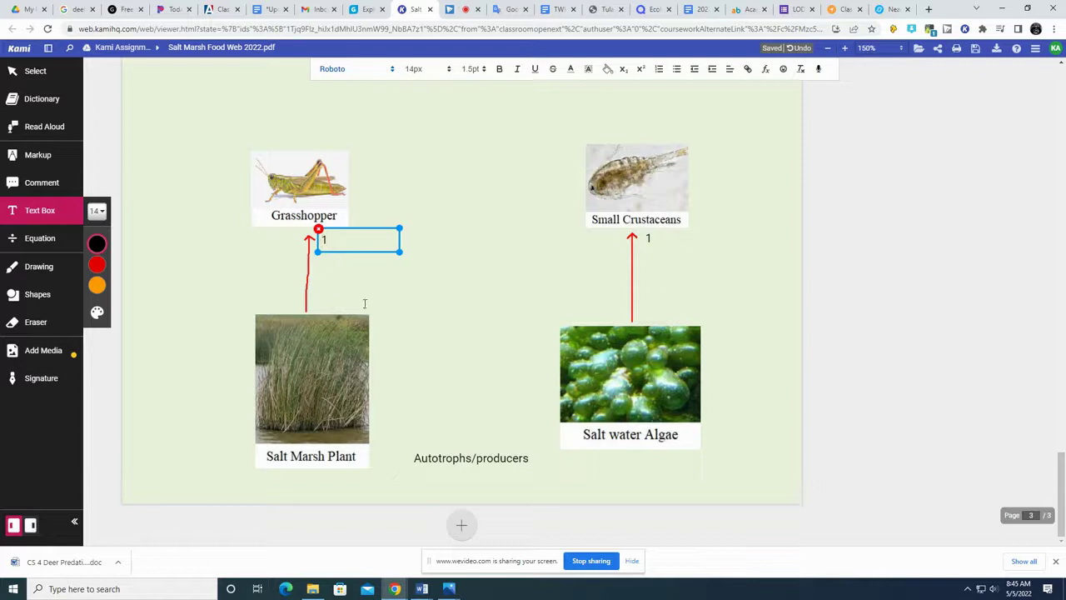
left_click(38, 267)
left_click_drag(1063, 491, 1062, 110)
Check off Grasshopper and underline sparrows and grasshoppers in the Rat row
scroll(308, 473, "down", 1)
left_click_drag(225, 343, 209, 362)
left_click_drag(314, 385, 364, 385)
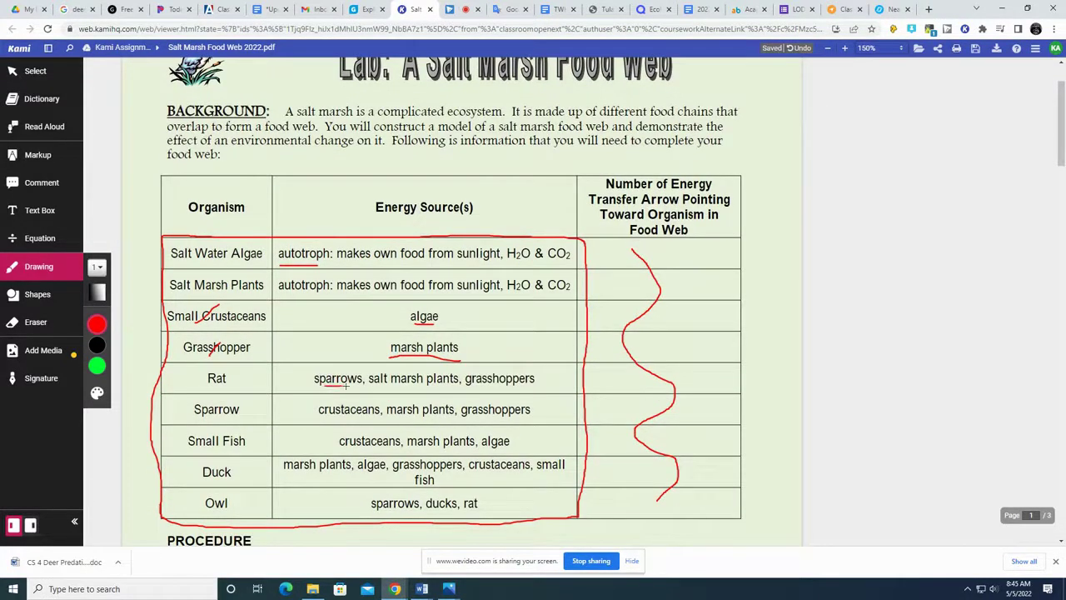
left_click_drag(466, 388, 492, 388)
left_click_drag(1062, 162, 1061, 520)
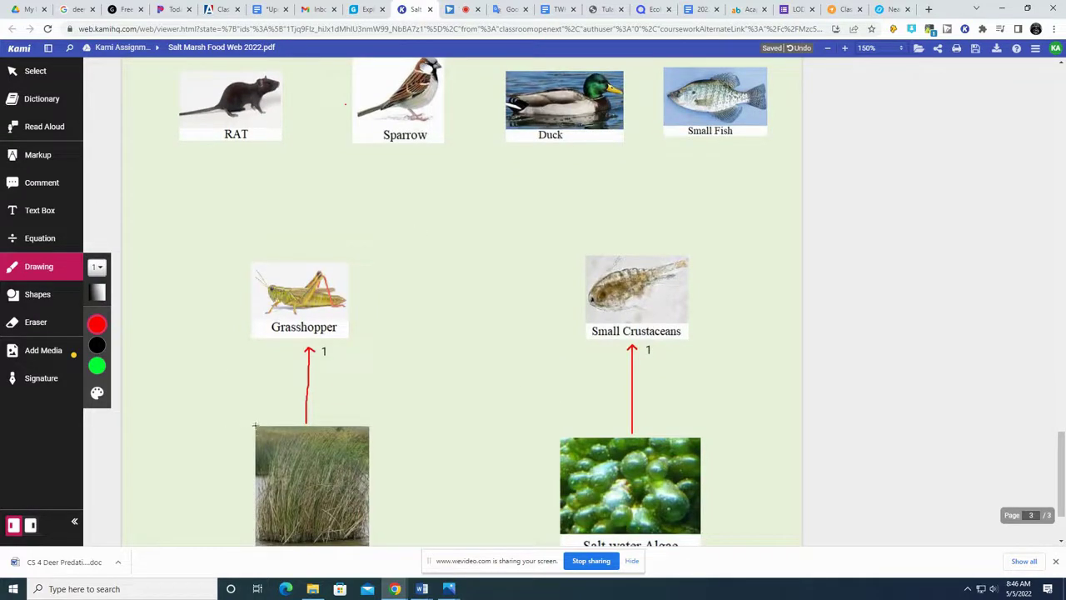
Draw three red arrows into RAT: from the salt marsh plant, the sparrow and the grasshopper
mouse_move(255, 425)
left_mouse_down()
mouse_move(206, 212)
mouse_move(215, 157)
mouse_move(228, 159)
left_mouse_up()
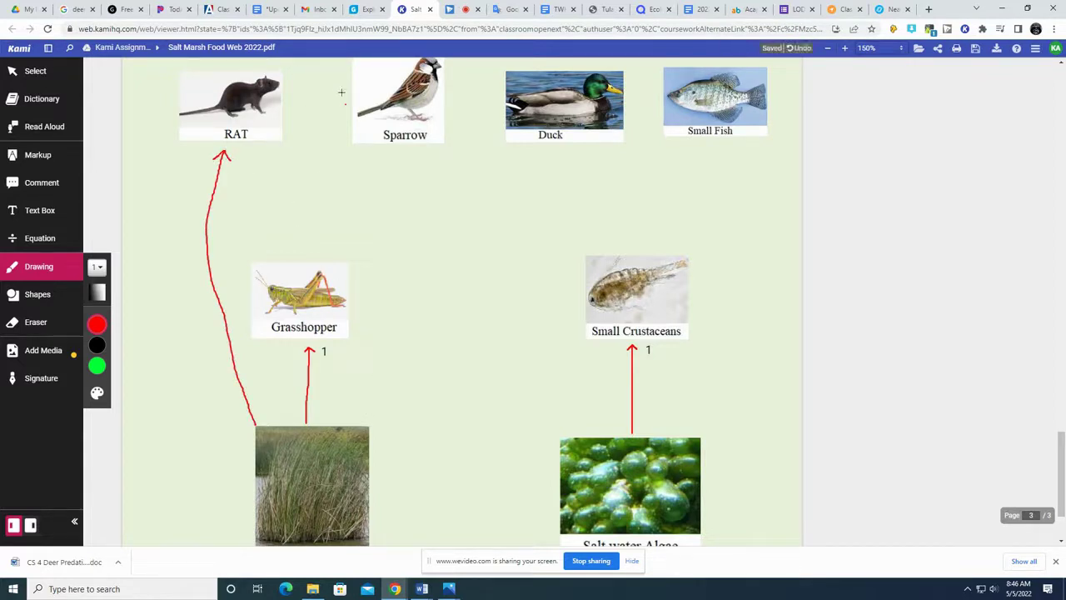
left_click_drag(347, 98, 294, 98)
left_click_drag(290, 254, 260, 152)
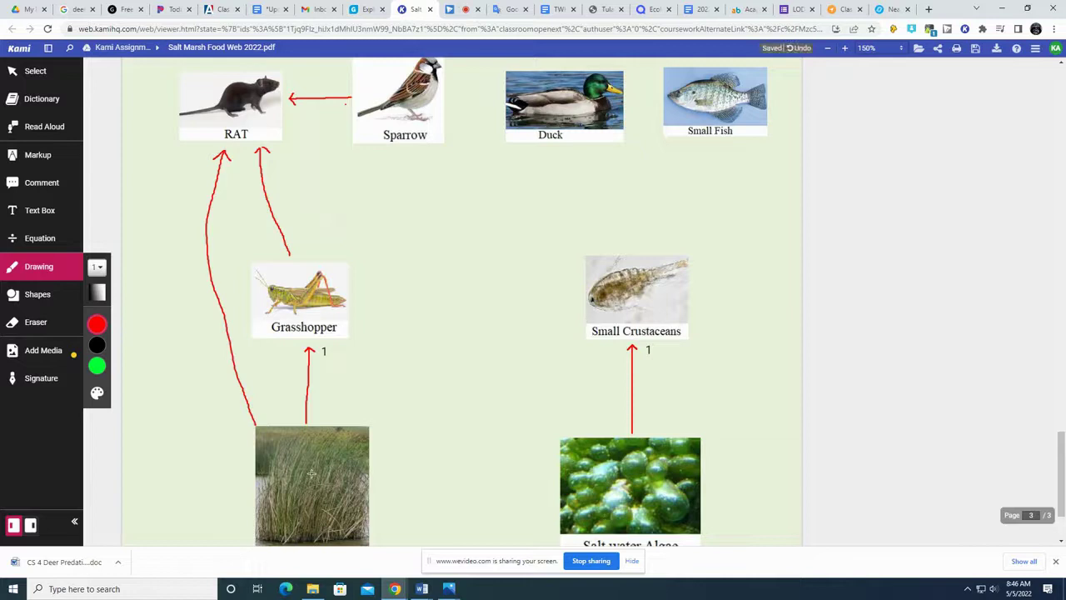
Add text labels 1 under RAT, 2 by the grasshopper arrow and 3 by the sparrow arrow
scroll(364, 219, "up", 1)
scroll(342, 247, "down", 1)
scroll(341, 248, "up", 1)
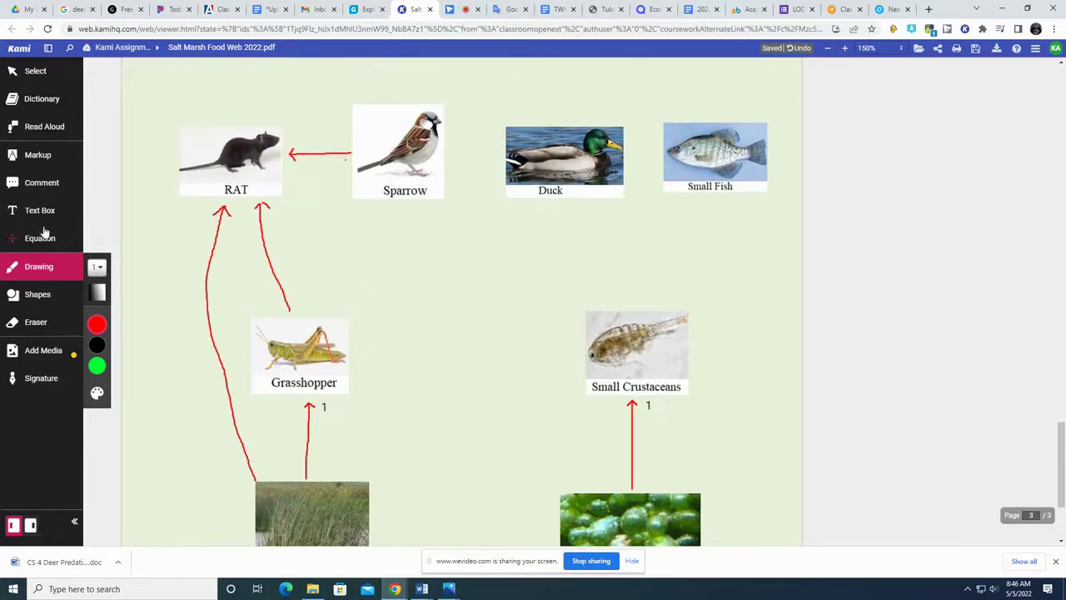
left_click(40, 212)
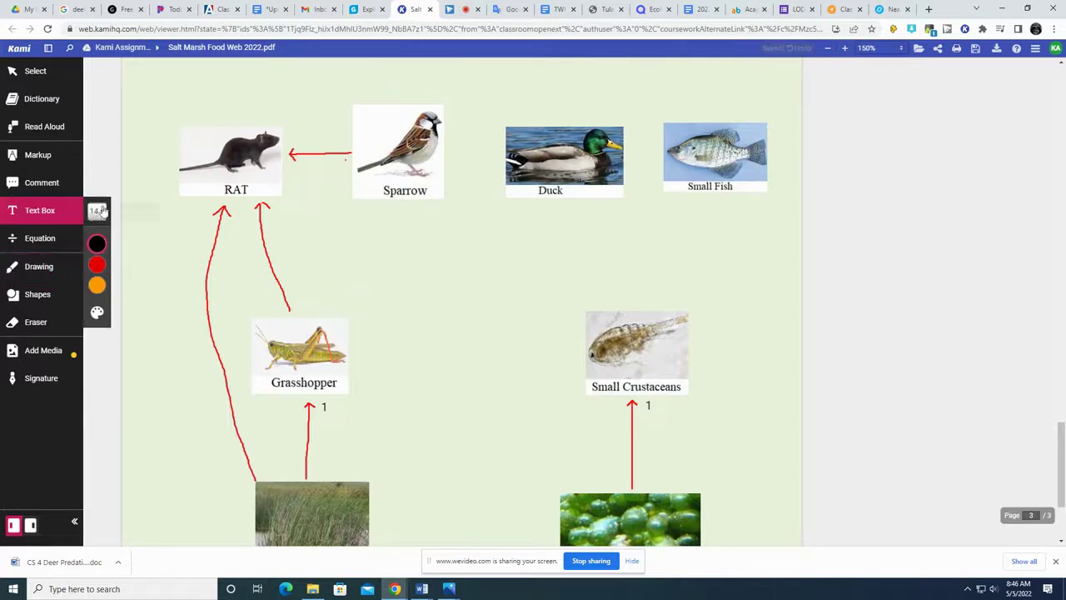
left_click(195, 211)
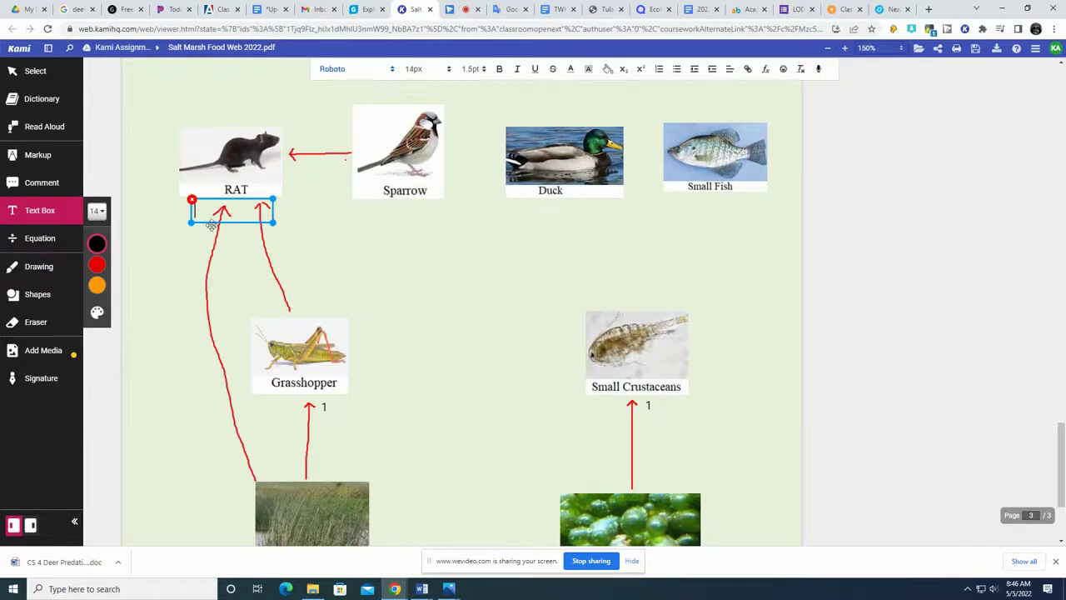
type("1")
left_click(308, 300)
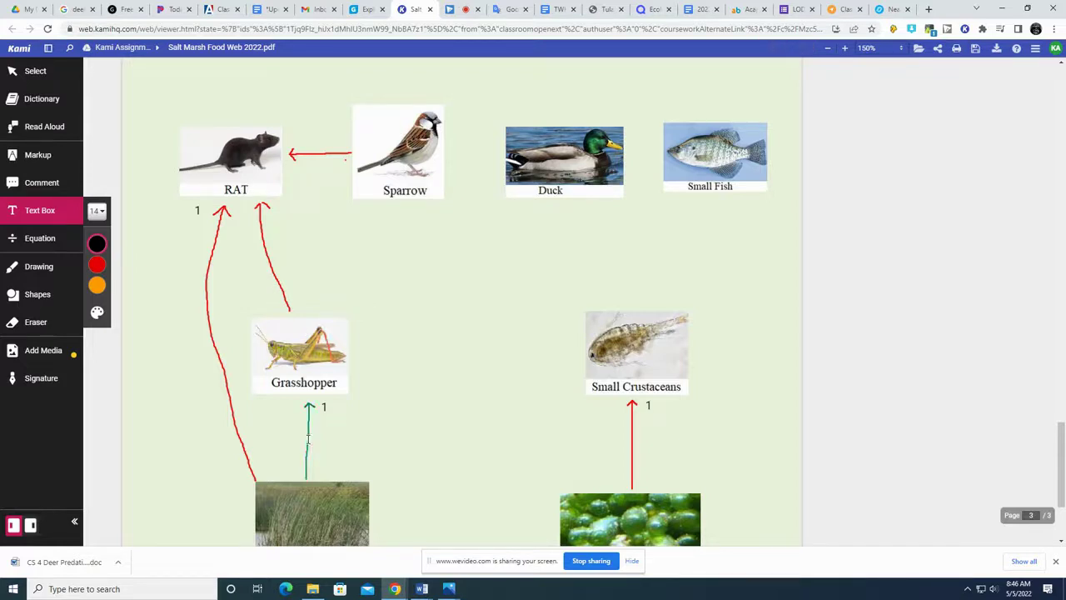
left_click(278, 213)
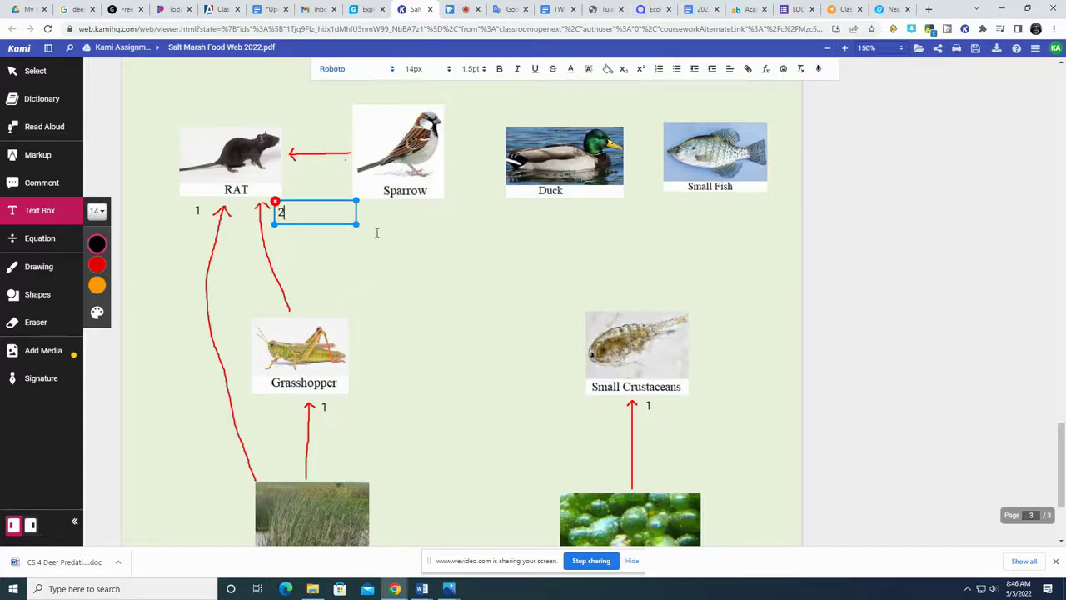
left_click(370, 476)
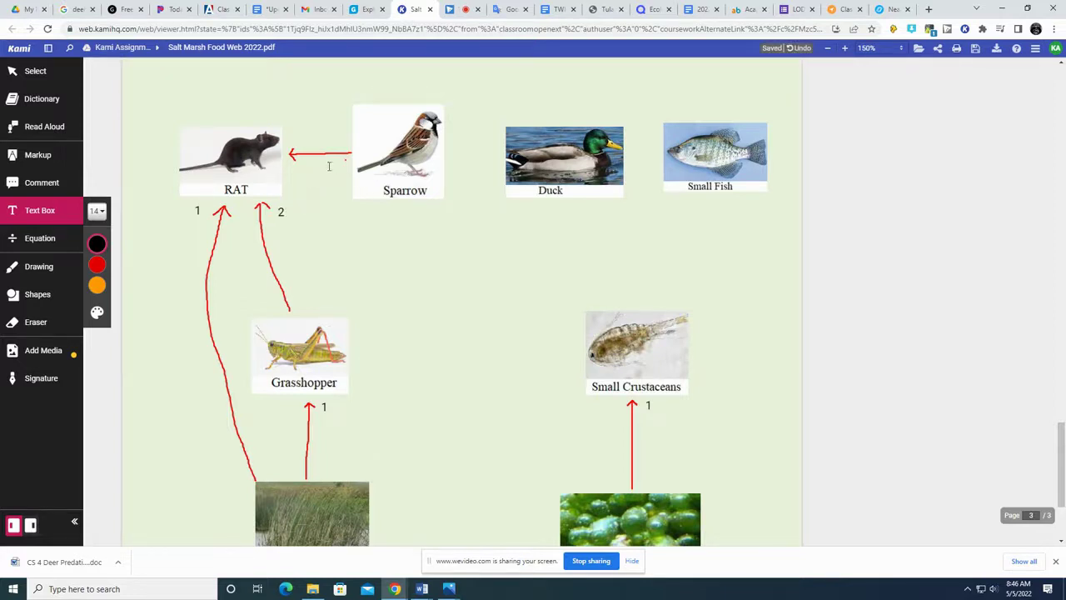
left_click(294, 137)
left_click(395, 238)
Tick off Rat in page 1's organism table
left_click(281, 211)
left_click(369, 244)
left_click_drag(1056, 470, 1063, 140)
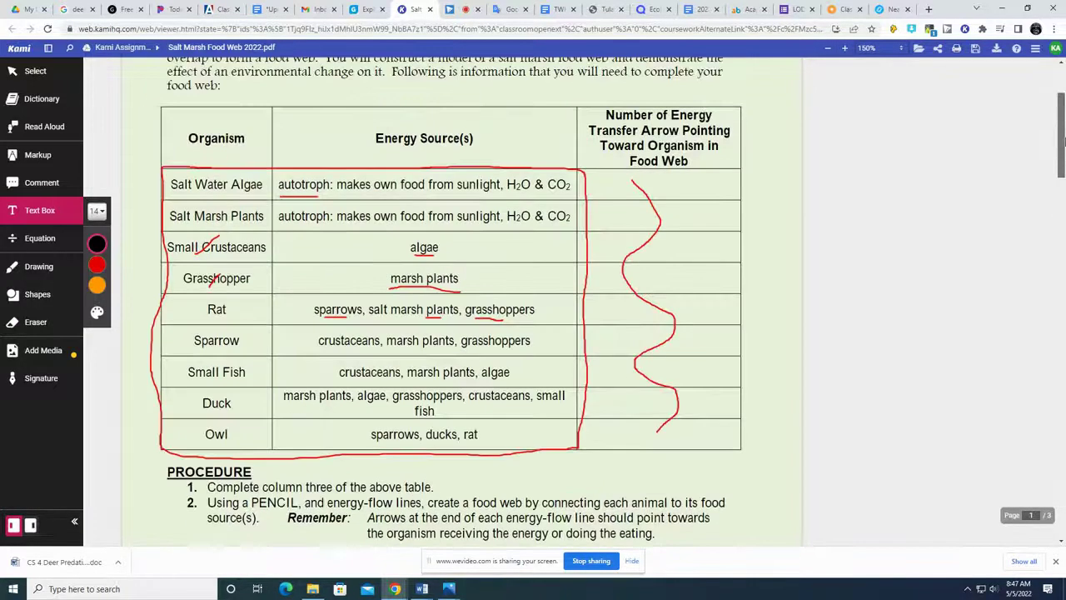
left_click(50, 269)
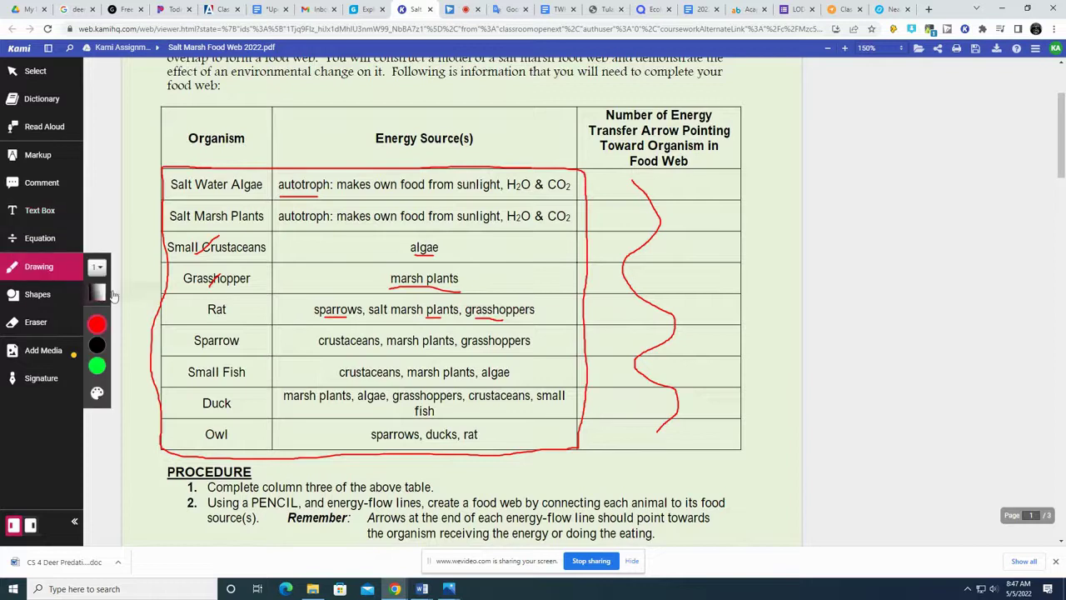
left_click_drag(209, 318, 231, 305)
Draw red arrows into Sparrow from the salt marsh plant, Grasshopper and Small Crustaceans
left_click_drag(1063, 173, 1062, 493)
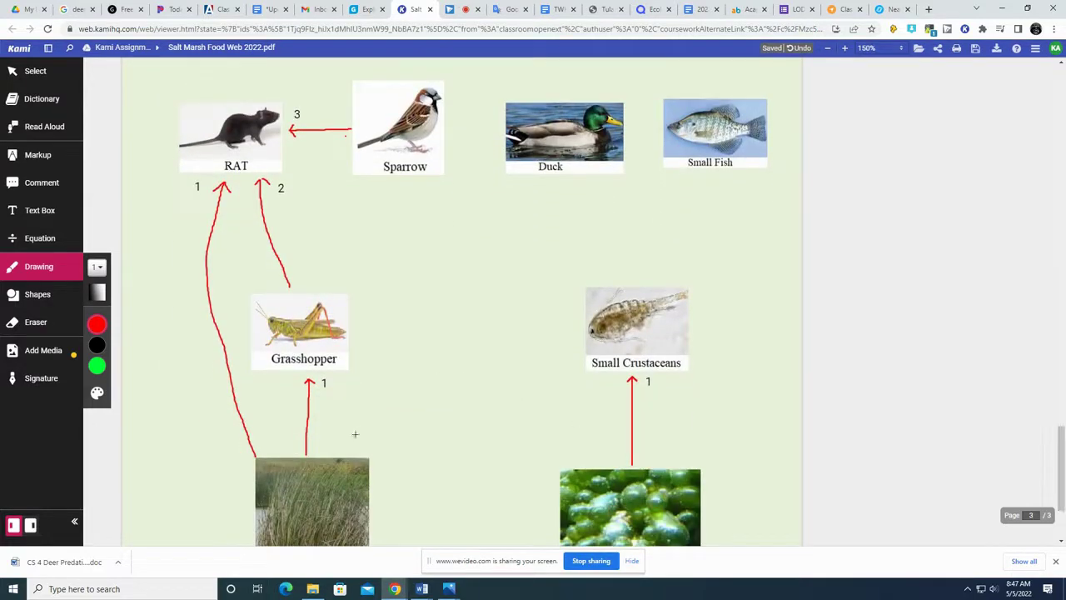
mouse_move(350, 445)
left_mouse_down()
mouse_move(381, 357)
mouse_move(402, 192)
mouse_move(415, 198)
left_mouse_up()
mouse_move(321, 290)
left_mouse_down()
mouse_move(373, 190)
mouse_move(379, 197)
left_mouse_up()
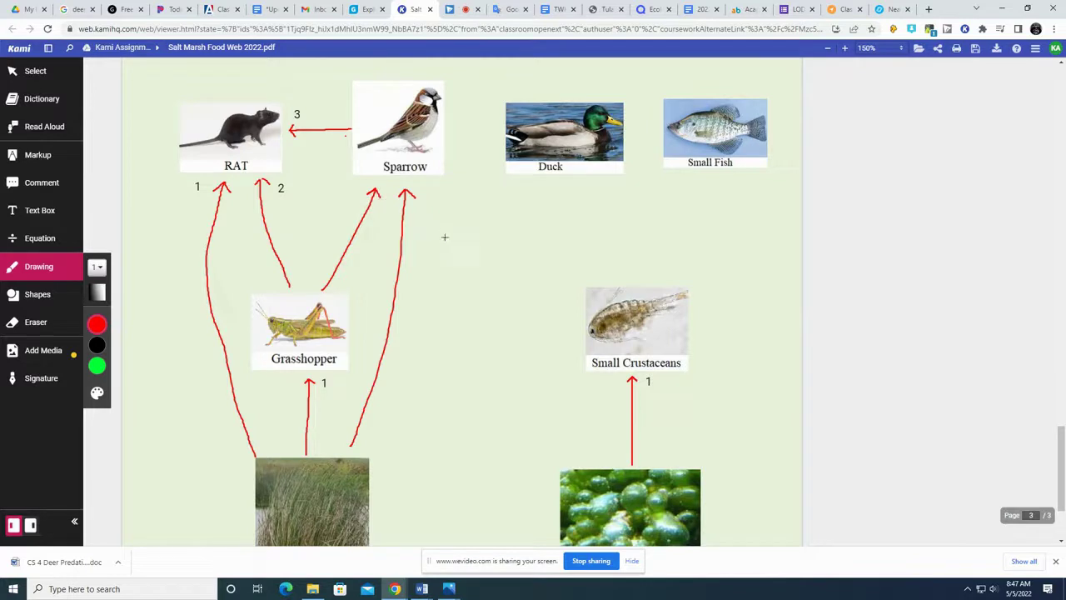
left_click_drag(582, 301, 441, 187)
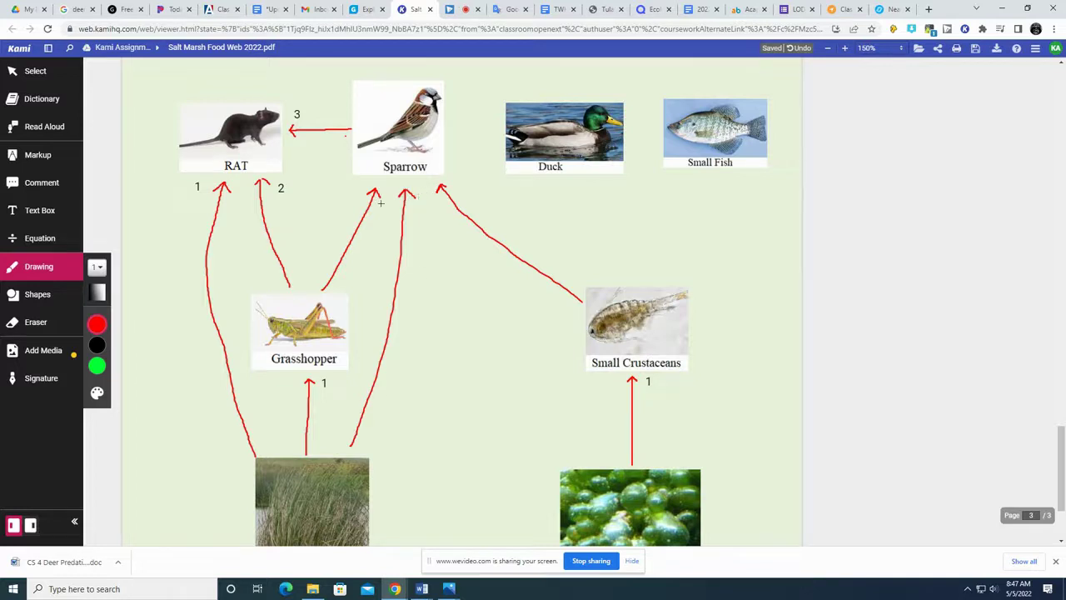
left_click(39, 211)
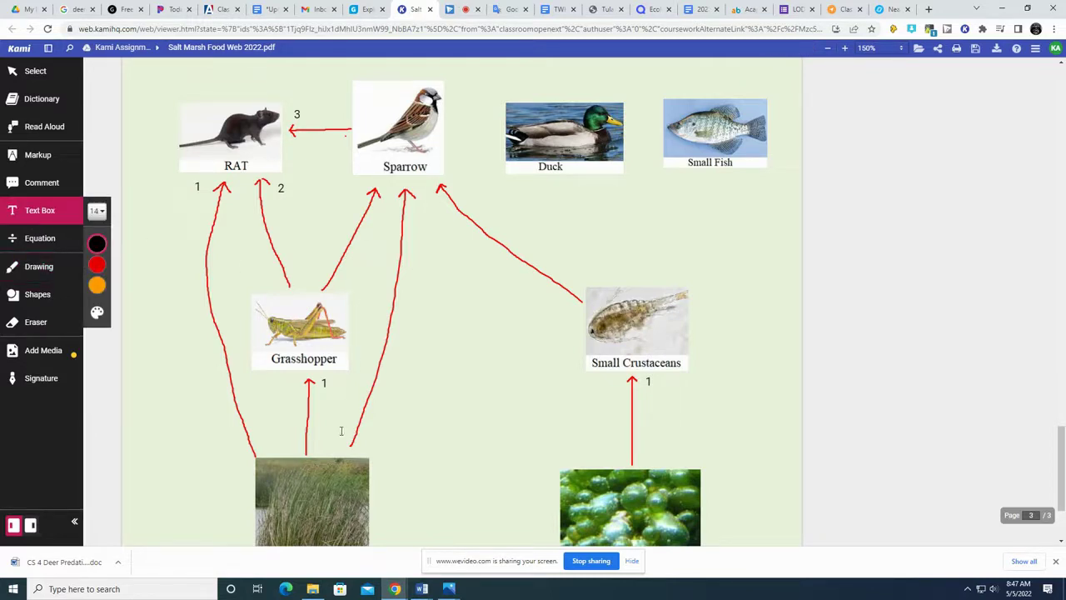
Type 'omnivore' as a label above the Sparrow picture, then return to page 1
scroll(399, 316, "up", 1)
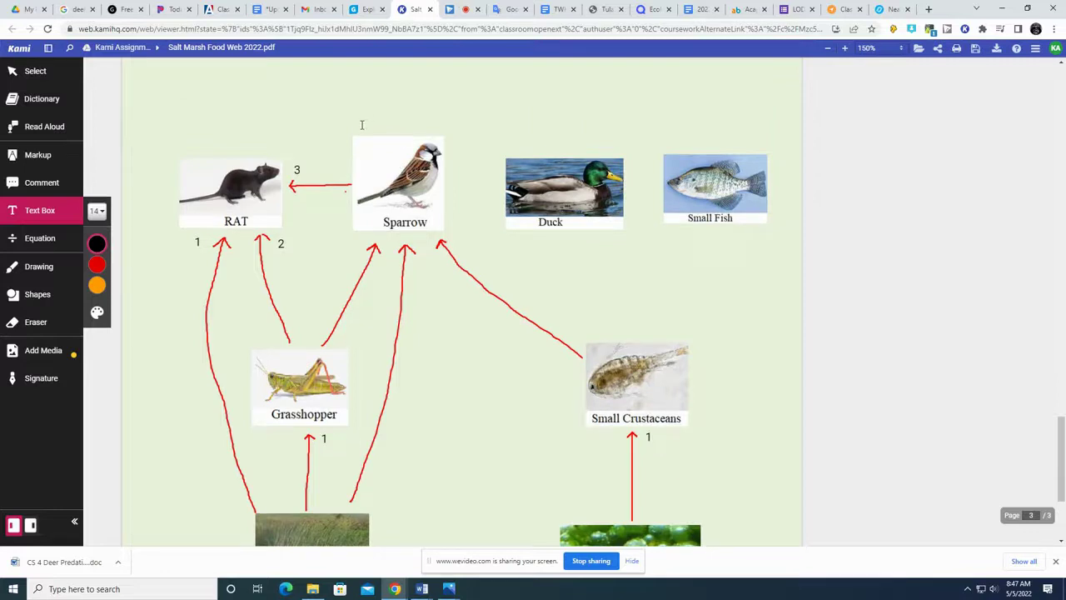
left_click(362, 125)
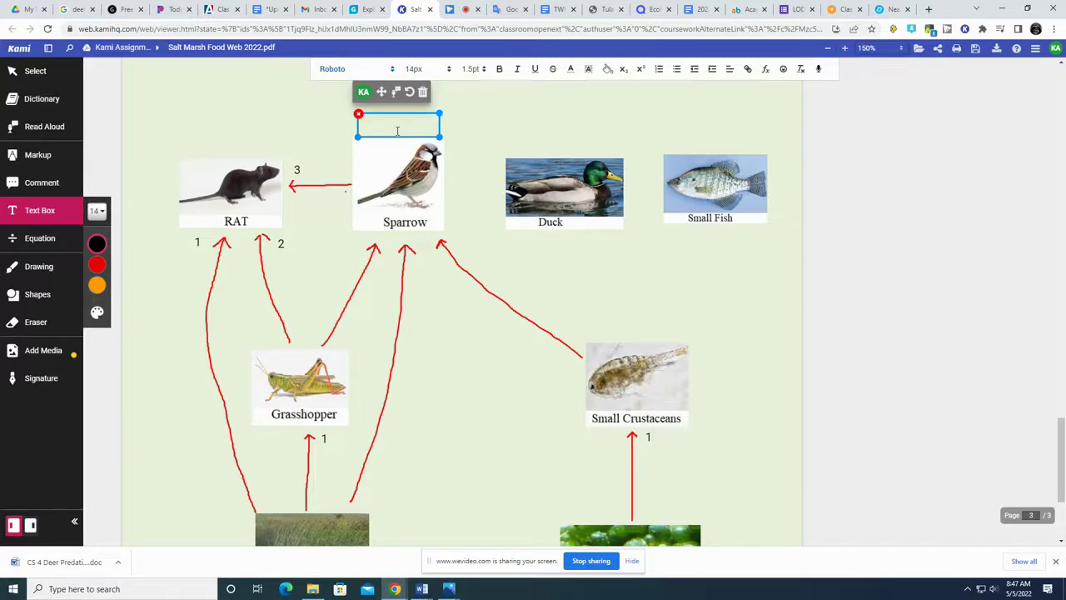
type("omnivore")
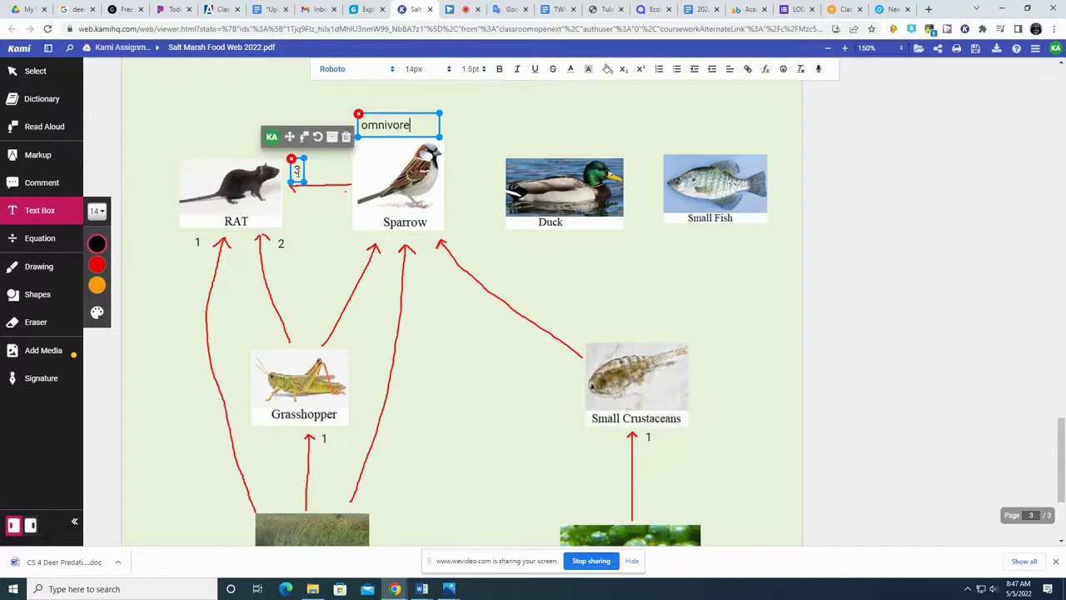
left_click(35, 266)
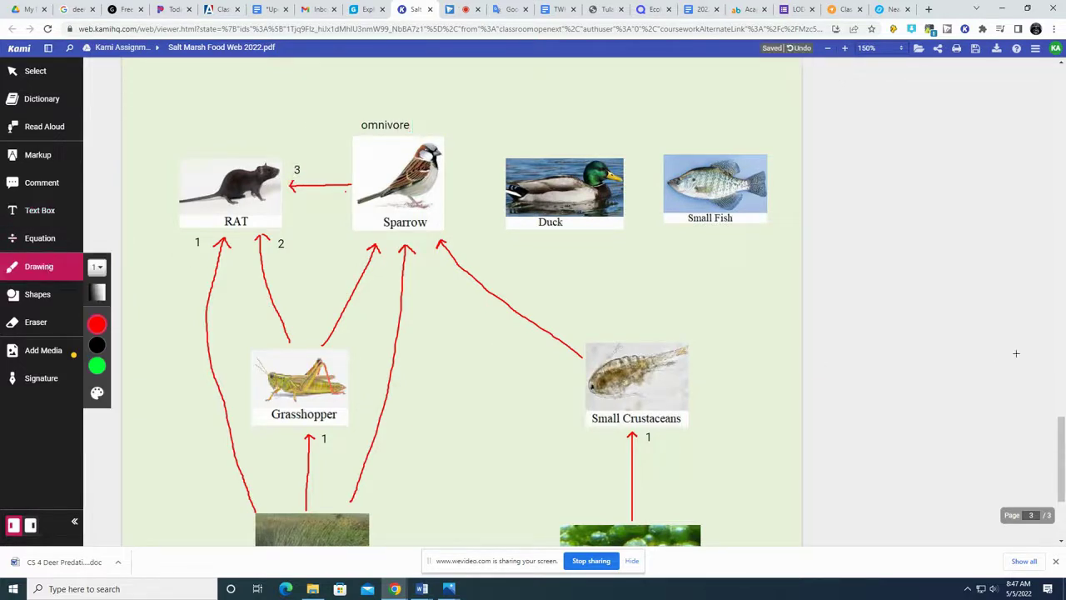
left_click_drag(1055, 428, 1056, 136)
Slash Sparrow in the table and draw arrows into Small Fish from crustaceans, marsh plant and algae
left_click_drag(194, 200, 217, 184)
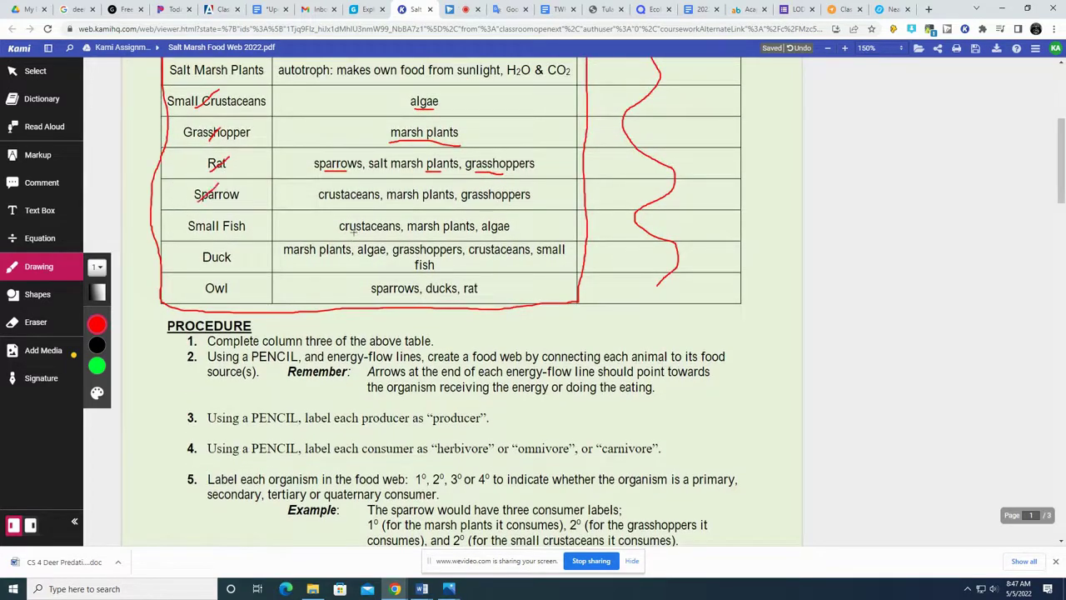
left_click_drag(1061, 198, 1060, 506)
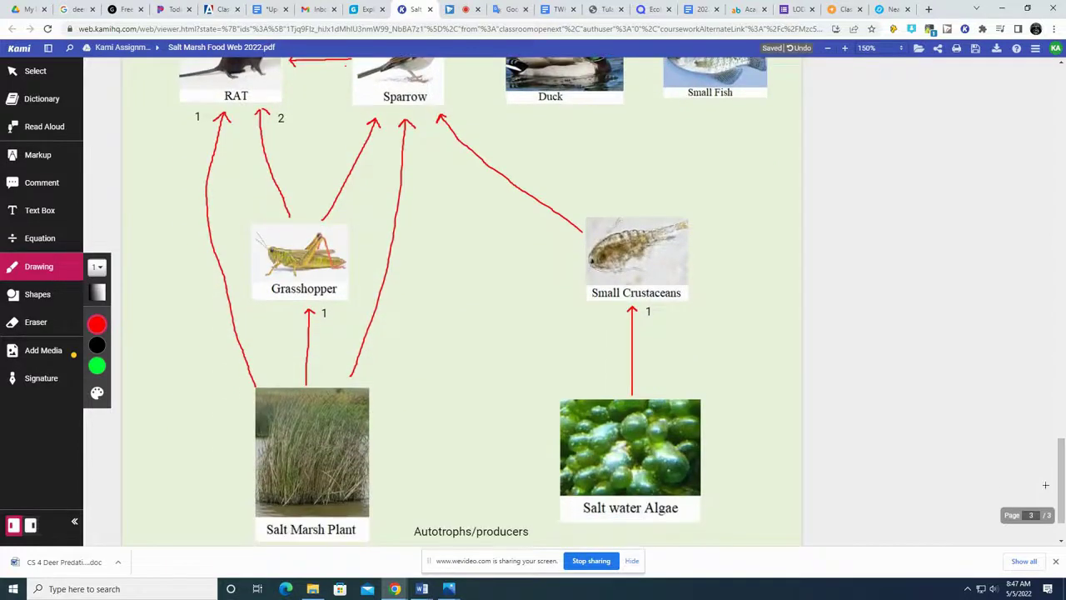
mouse_move(645, 213)
left_mouse_down()
mouse_move(695, 108)
mouse_move(699, 120)
left_mouse_up()
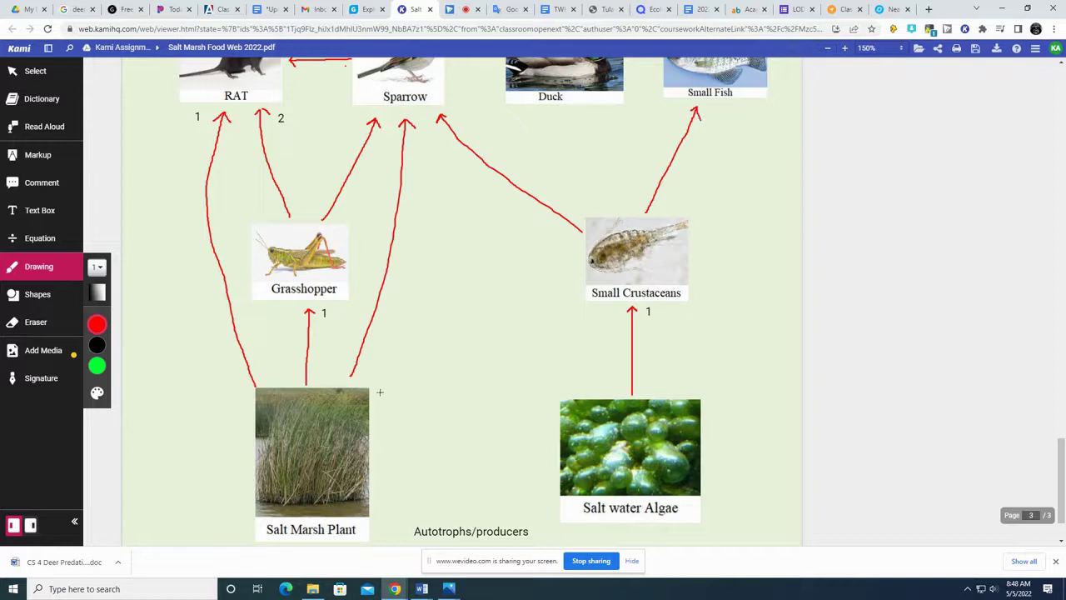
mouse_move(382, 388)
left_mouse_down()
mouse_move(667, 109)
mouse_move(673, 119)
left_mouse_up()
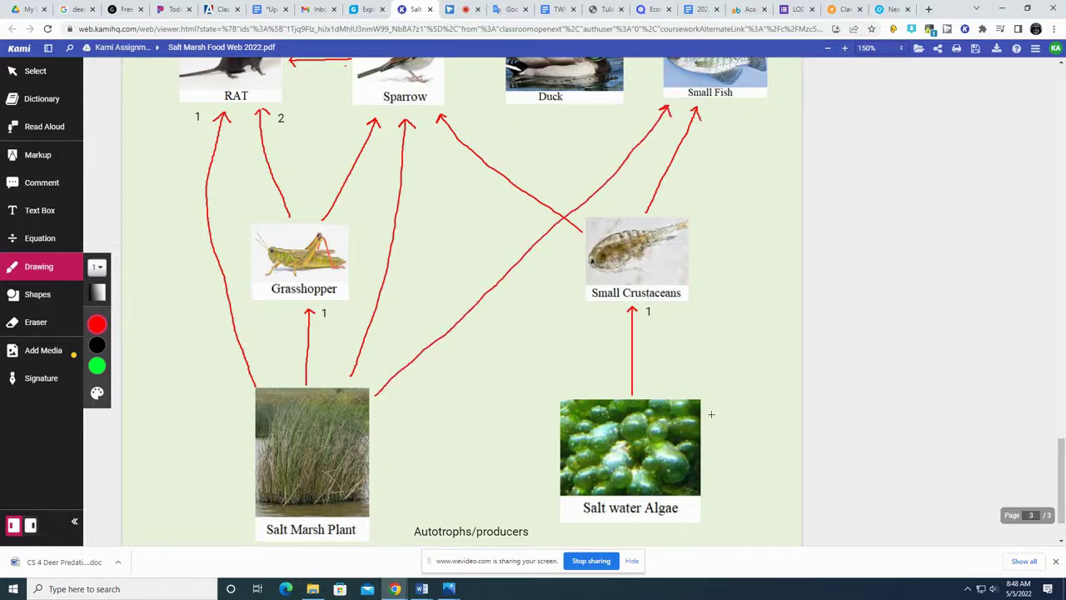
mouse_move(706, 415)
left_mouse_down()
mouse_move(756, 247)
mouse_move(754, 106)
mouse_move(764, 122)
left_mouse_up()
scroll(711, 142, "up", 2)
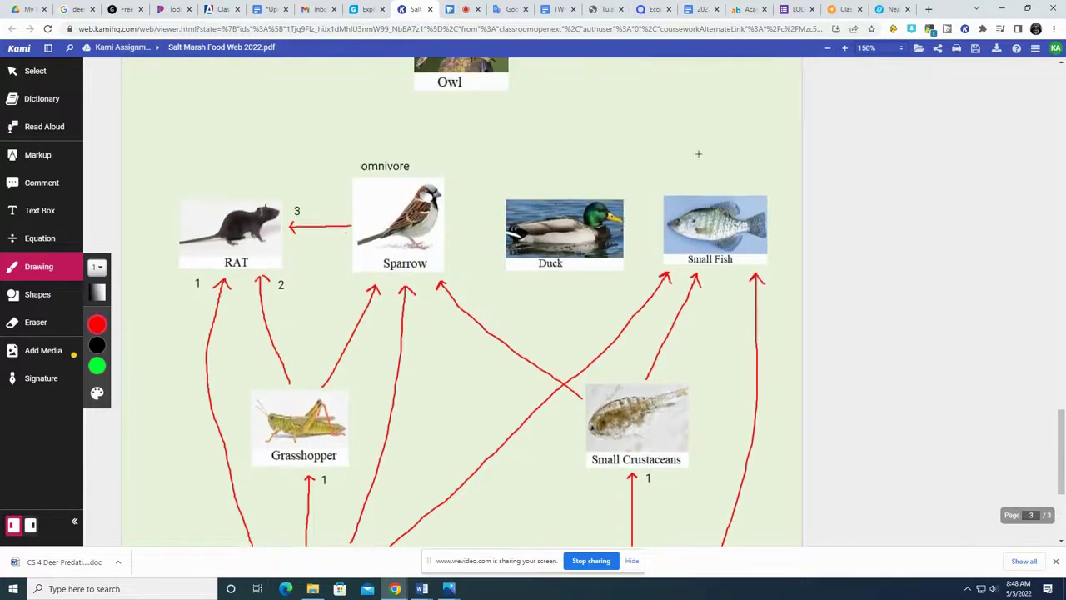
Add an 'Omnivore' text label above Small Fish in the food web
left_click(43, 219)
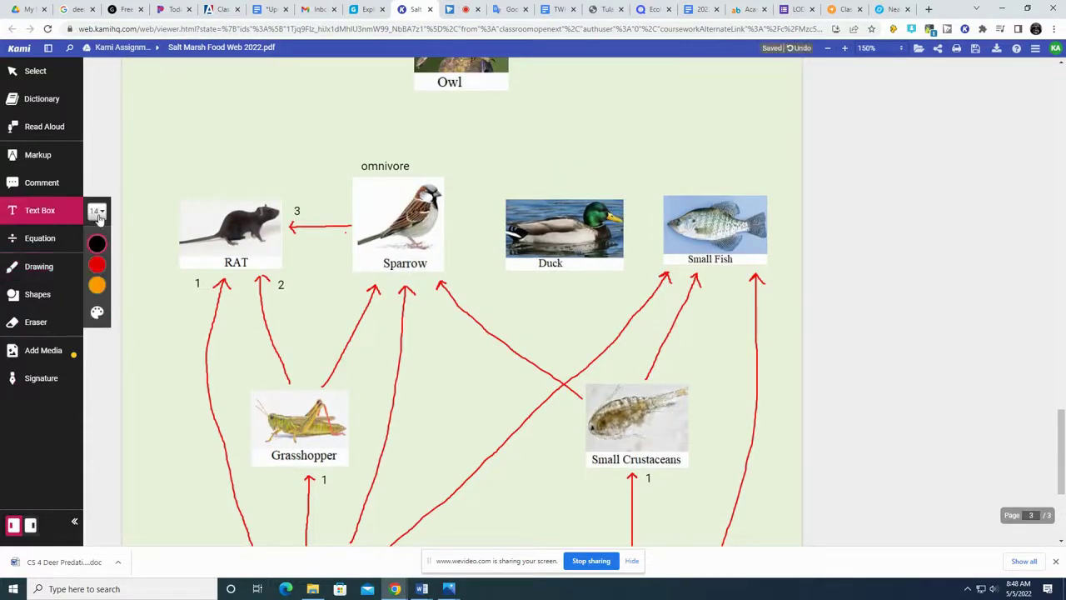
left_click(685, 183)
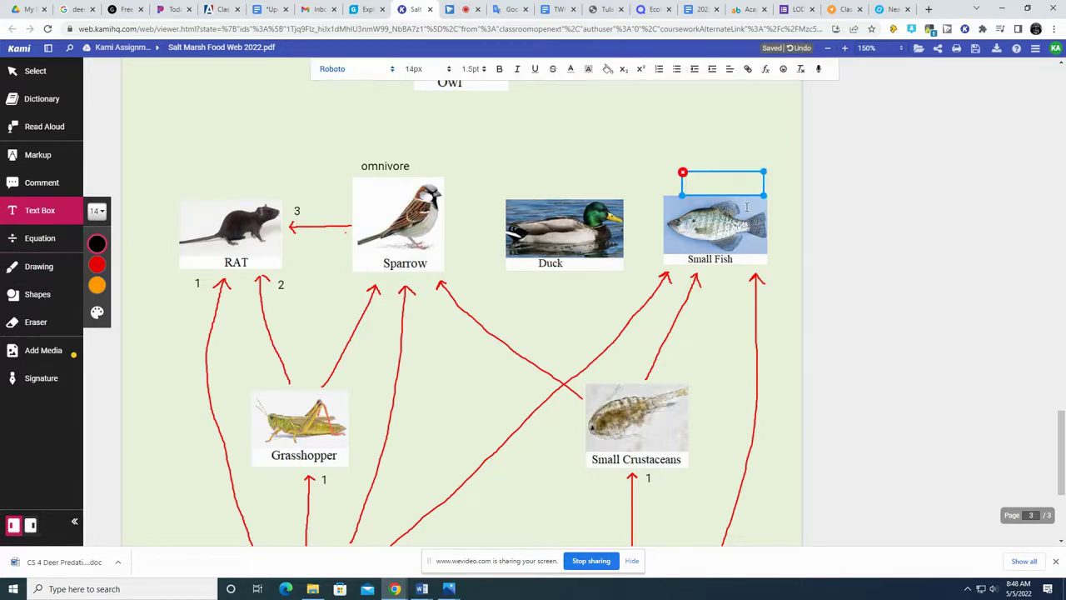
type("Omnivore")
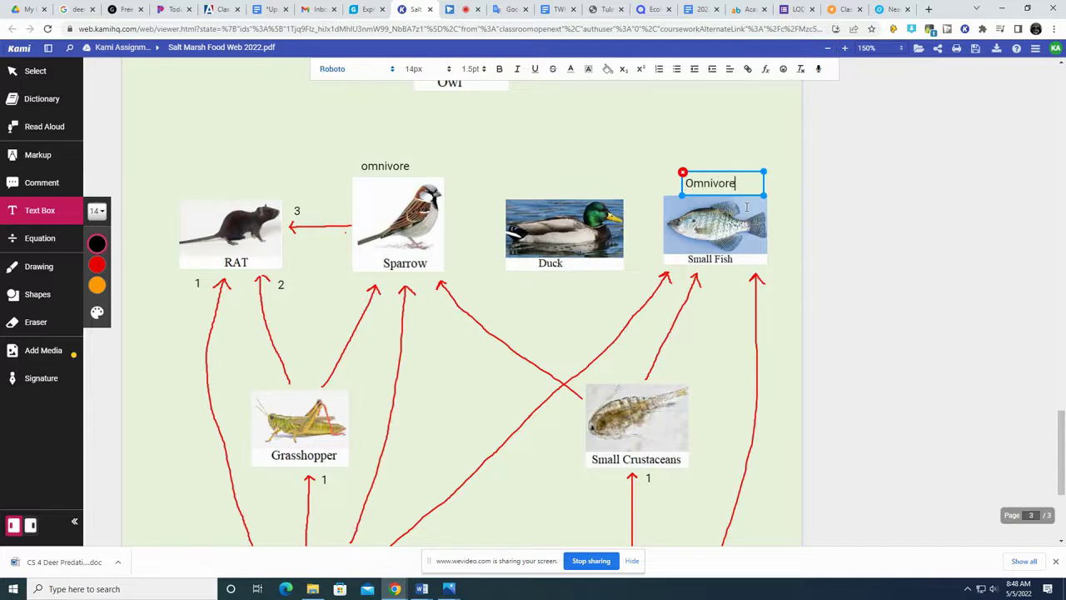
With the drawing pen, slash Small Fish in the page 1 table
left_click(33, 268)
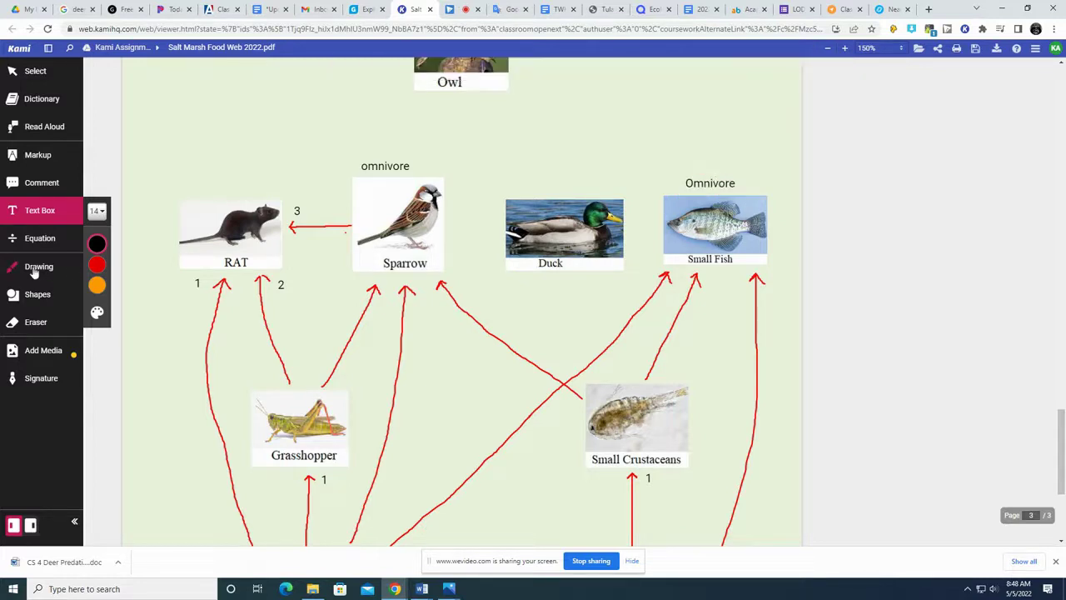
left_click_drag(1061, 442, 1057, 154)
left_click_drag(209, 252, 224, 233)
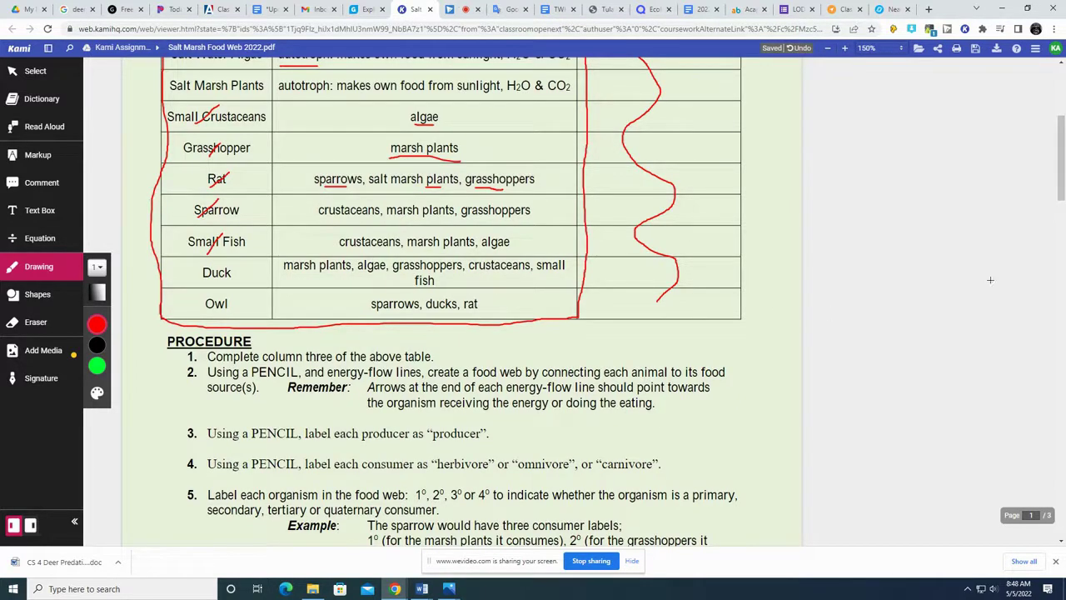
On the page 3 food web, draw four red arrows into the Duck from marsh plant, algae, crustaceans, small fish
left_click_drag(1061, 125, 828, 439)
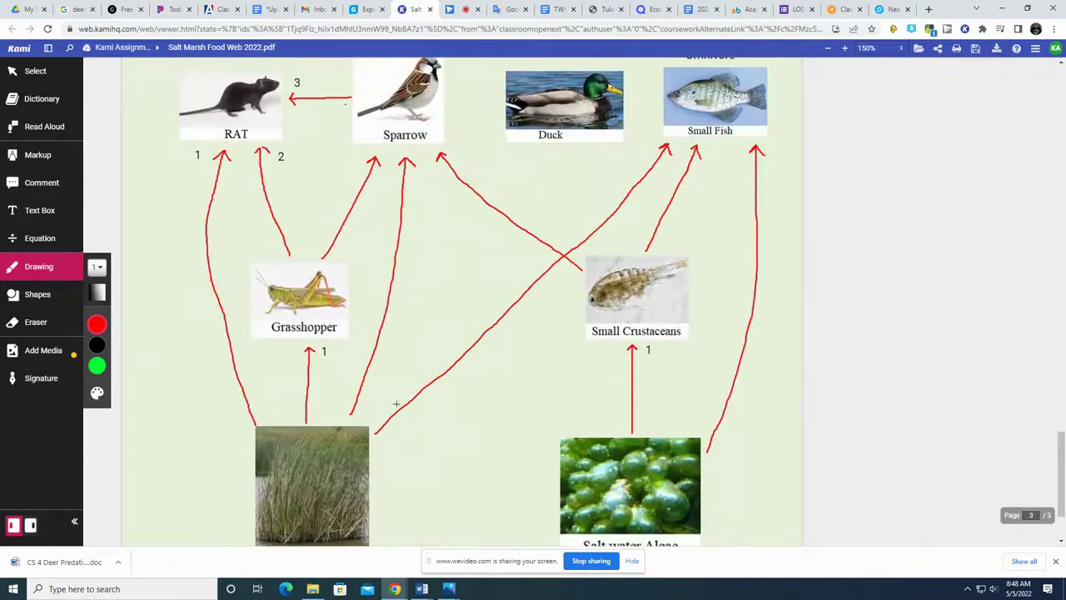
left_click_drag(368, 418, 527, 156)
mouse_move(573, 432)
left_mouse_down()
mouse_move(552, 365)
mouse_move(575, 154)
left_mouse_up()
left_click_drag(625, 246, 608, 152)
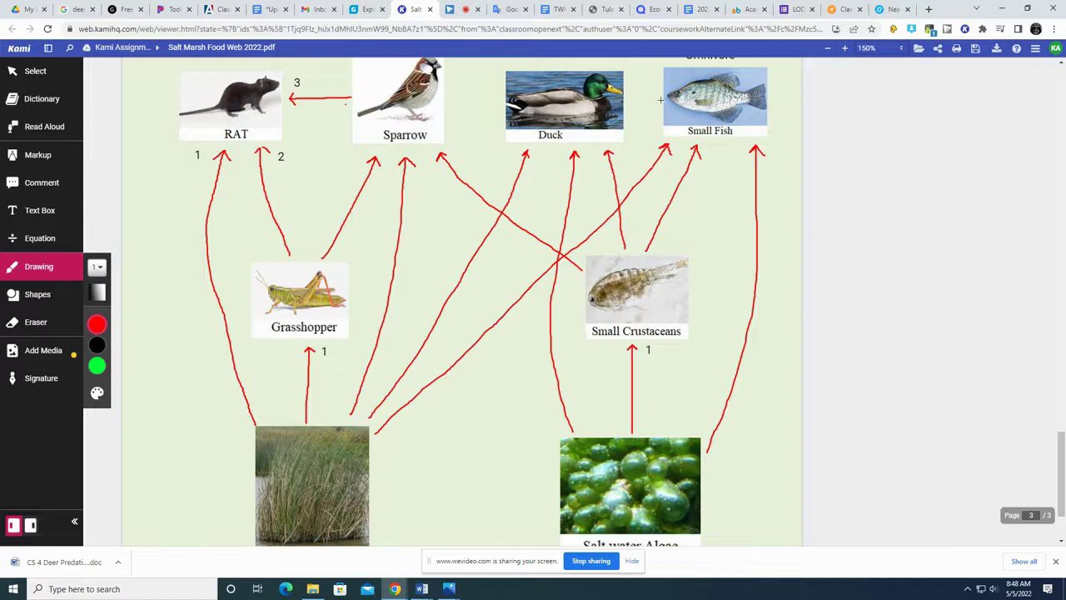
left_click_drag(662, 99, 631, 99)
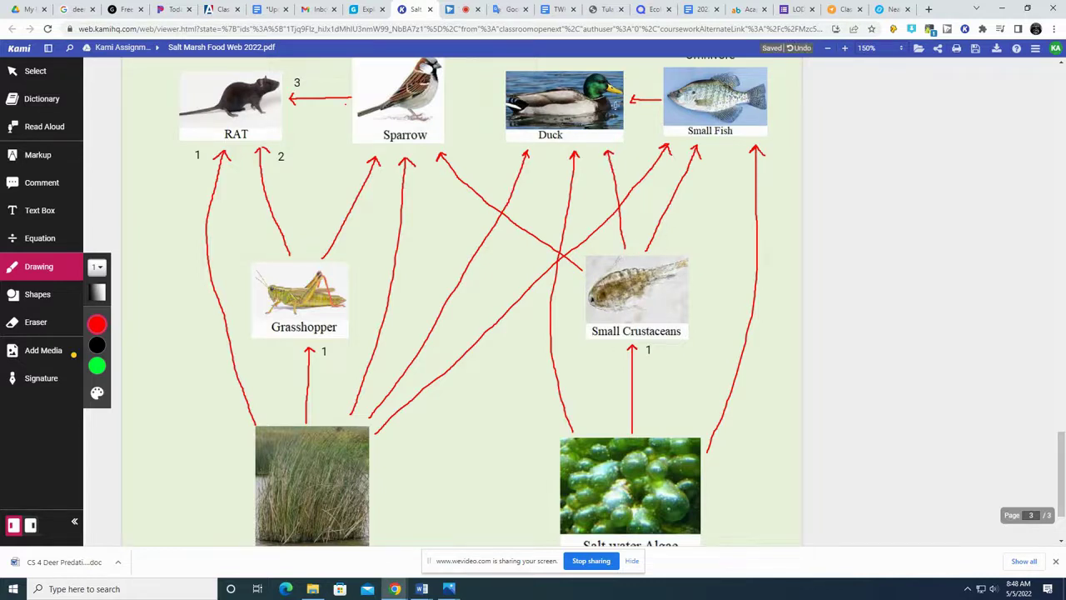
scroll(631, 155, "up", 1)
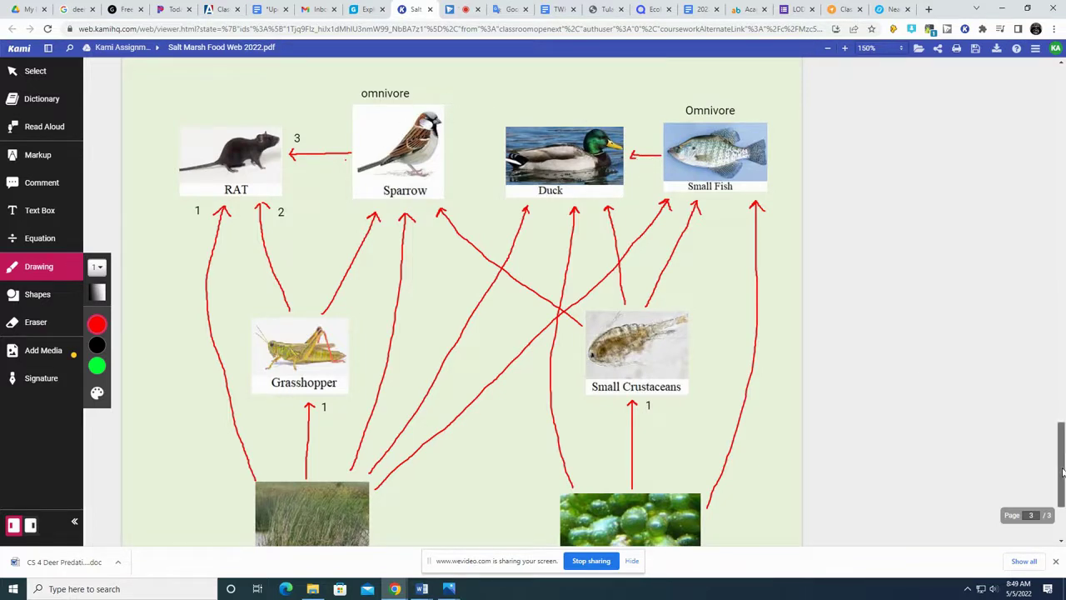
Draw red arrows to the Owl from the Sparrow, Rat and Duck, giving the Duck line an arrowhead
scroll(447, 406, "up", 20)
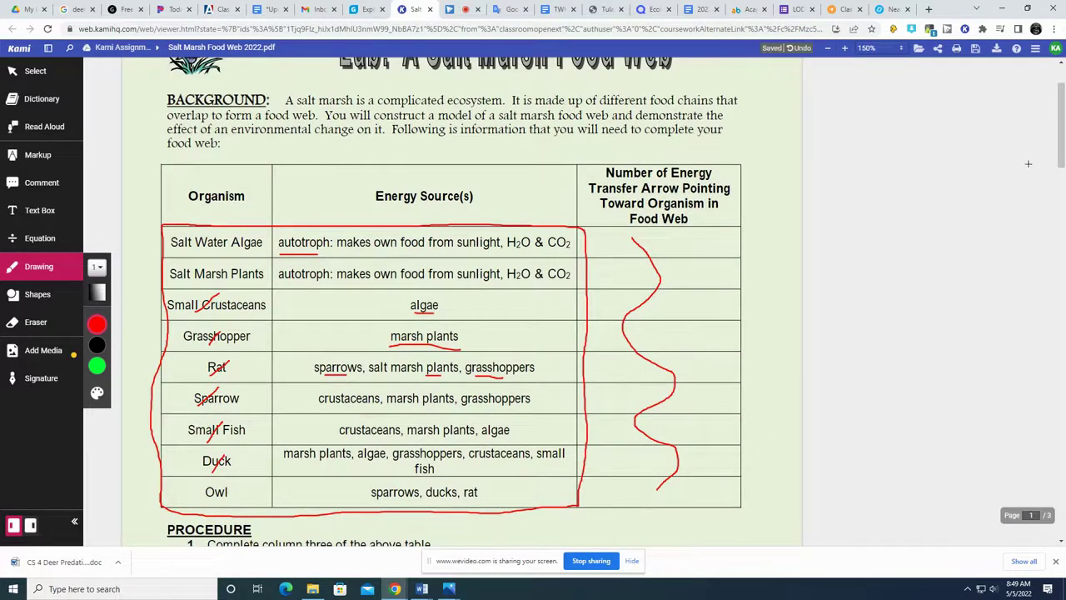
left_click_drag(1061, 166, 1054, 468)
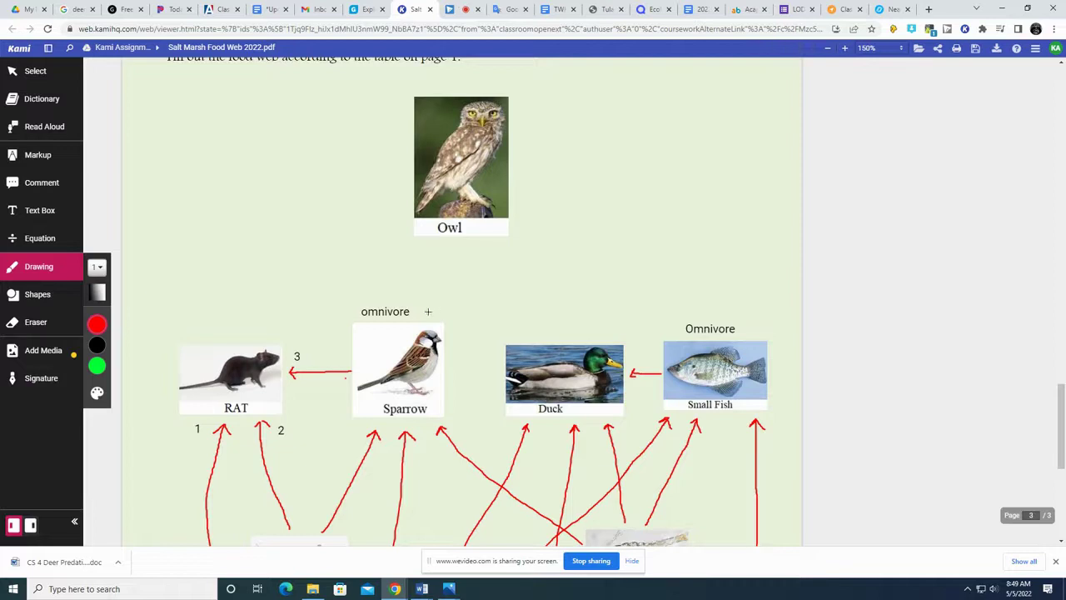
mouse_move(426, 313)
left_mouse_down()
mouse_move(447, 247)
mouse_move(452, 257)
mouse_move(441, 260)
left_mouse_up()
mouse_move(255, 338)
left_mouse_down()
mouse_move(398, 230)
mouse_move(386, 229)
mouse_move(398, 241)
left_mouse_up()
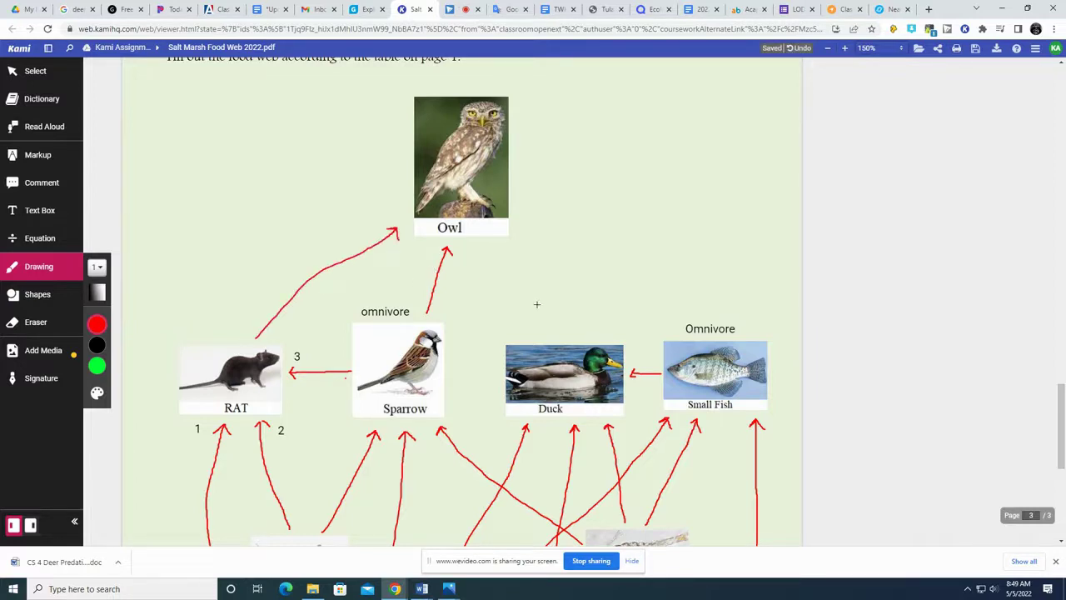
mouse_move(562, 338)
left_mouse_down()
mouse_move(500, 246)
mouse_move(496, 254)
left_mouse_up()
left_click_drag(501, 246, 509, 254)
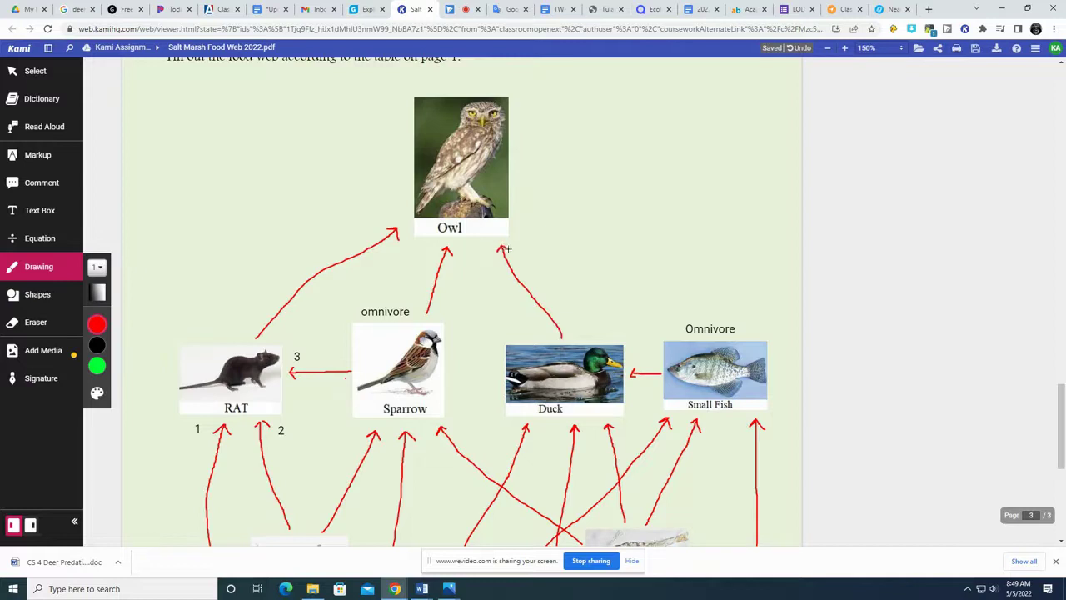
Add a 'Carnivore' text label above the Owl picture
left_click(40, 211)
scroll(233, 269, "up", 3)
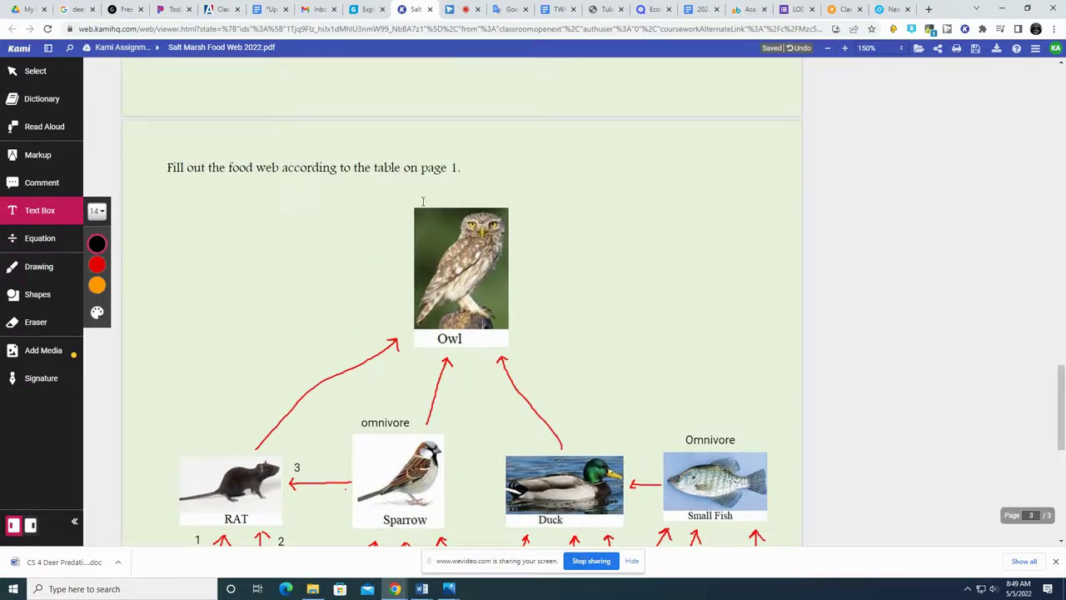
left_click(419, 196)
type("Carnivore")
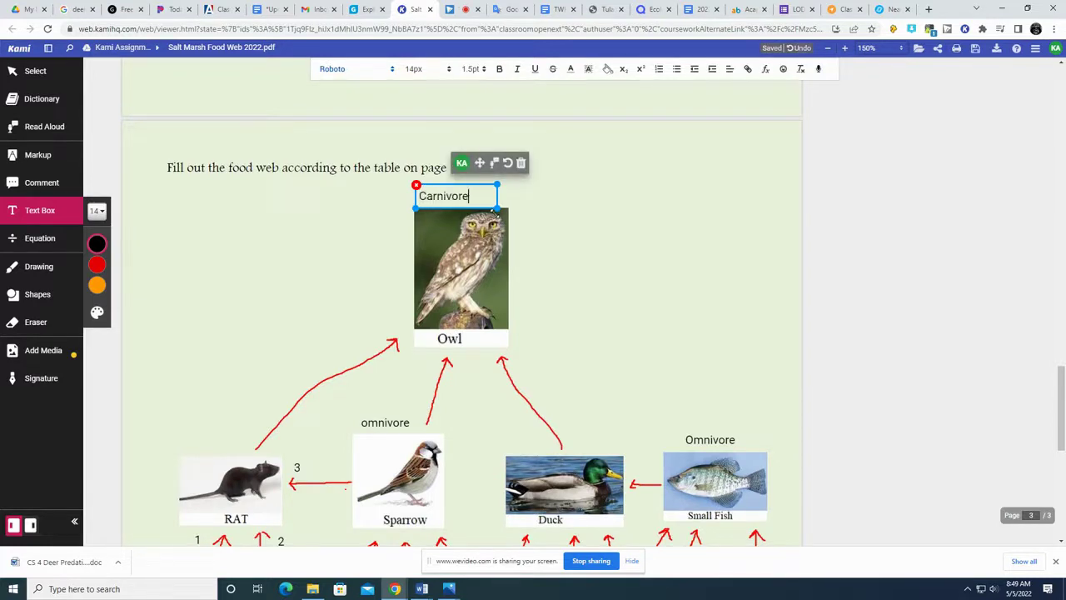
left_click(482, 182)
scroll(681, 287, "down", 5)
Scroll through the finished food web, then bring up page 2's QUESTIONS section
scroll(681, 287, "down", 2)
scroll(681, 287, "up", 3)
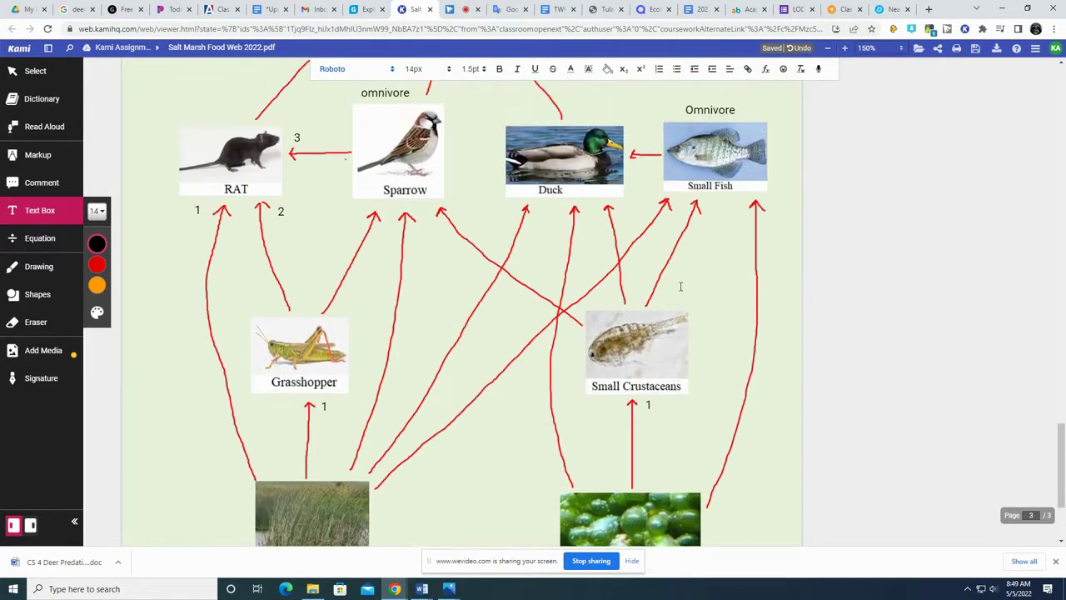
scroll(681, 286, "up", 15)
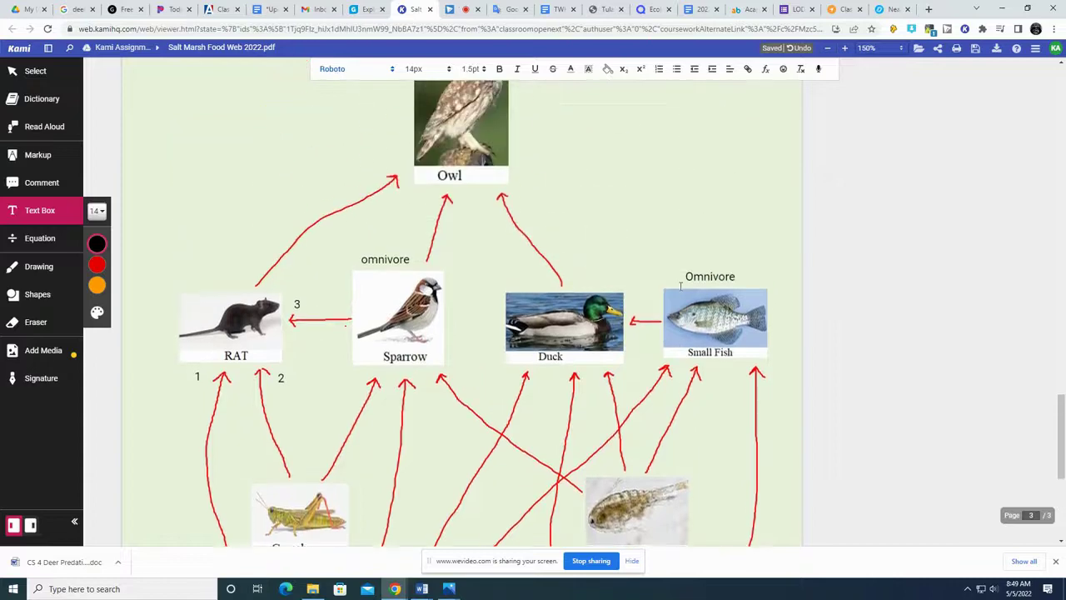
scroll(195, 300, "up", 3)
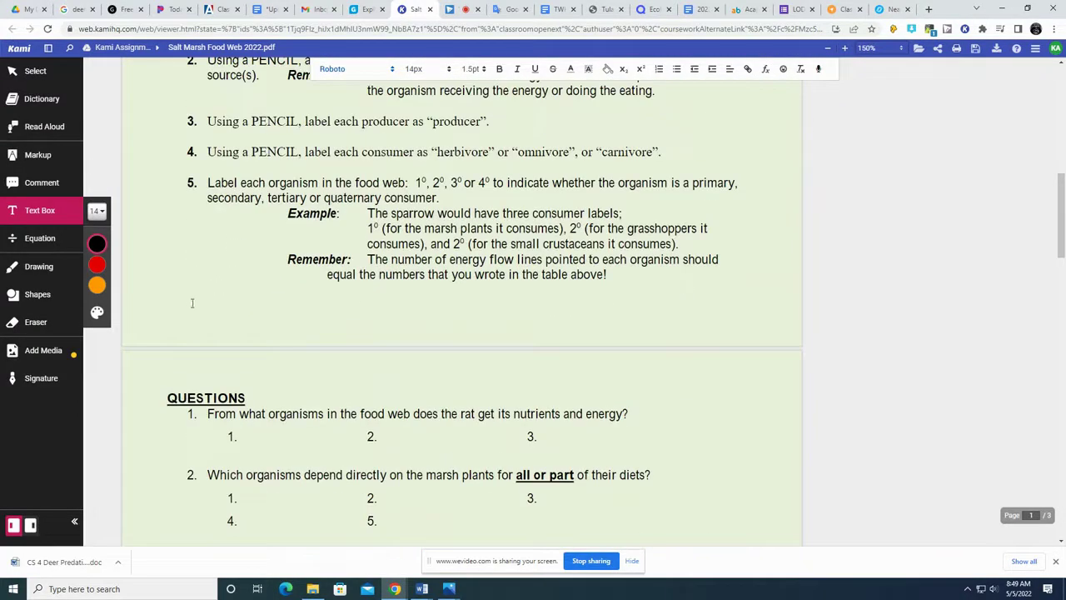
scroll(277, 254, "up", 2)
scroll(277, 254, "up", 2)
scroll(276, 254, "down", 6)
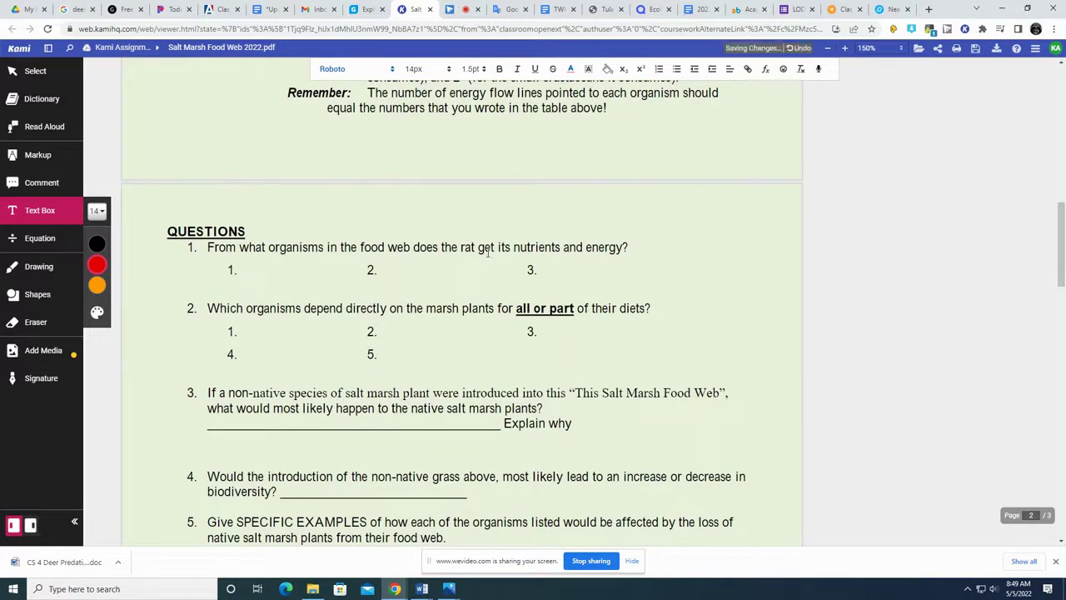
left_click_drag(1063, 241, 1055, 458)
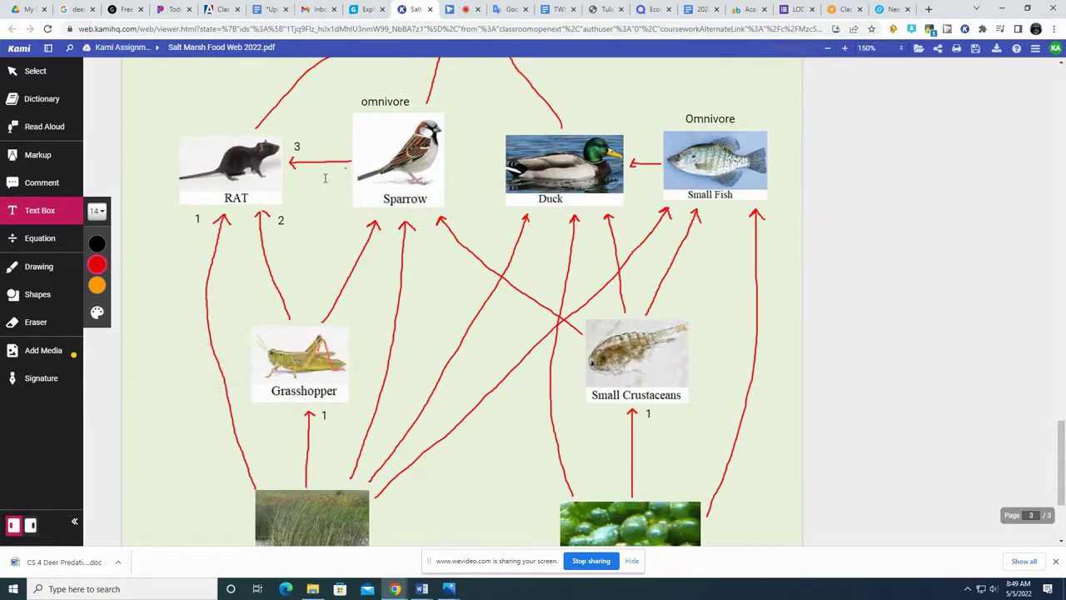
left_click_drag(1064, 446, 1061, 243)
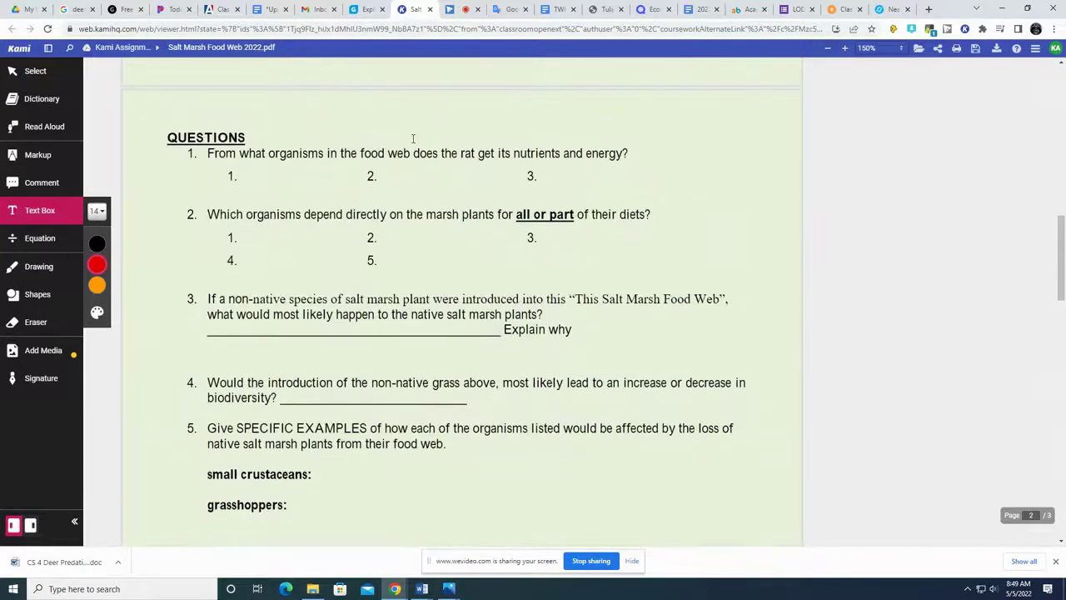
Type grass, grasshopper and sparrow across question 1's blanks, then return to page 3's food web
left_click(241, 174)
type("grass")
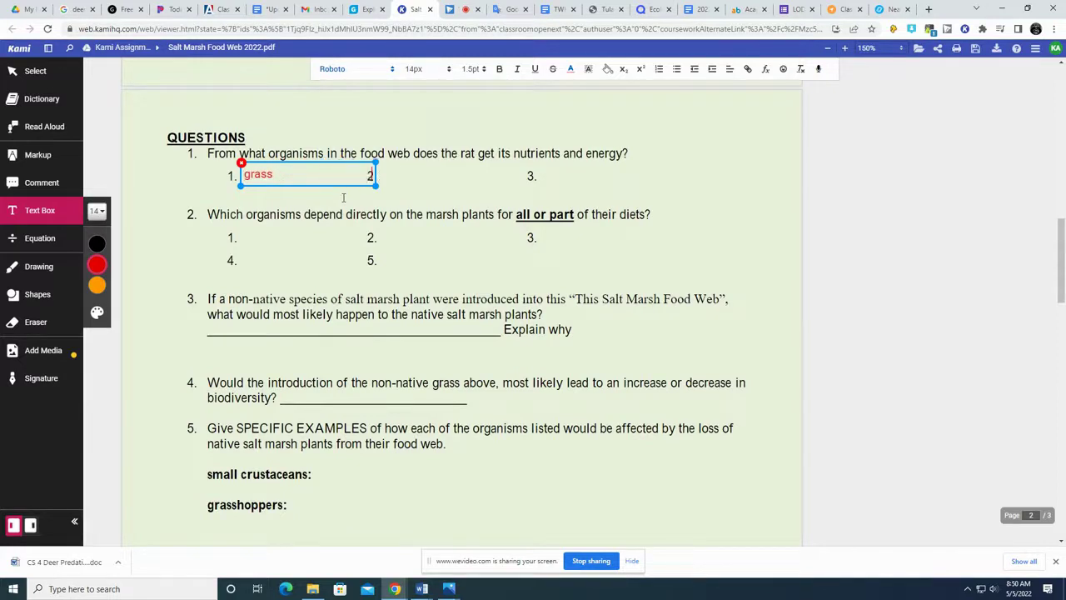
type("                         grasshopper")
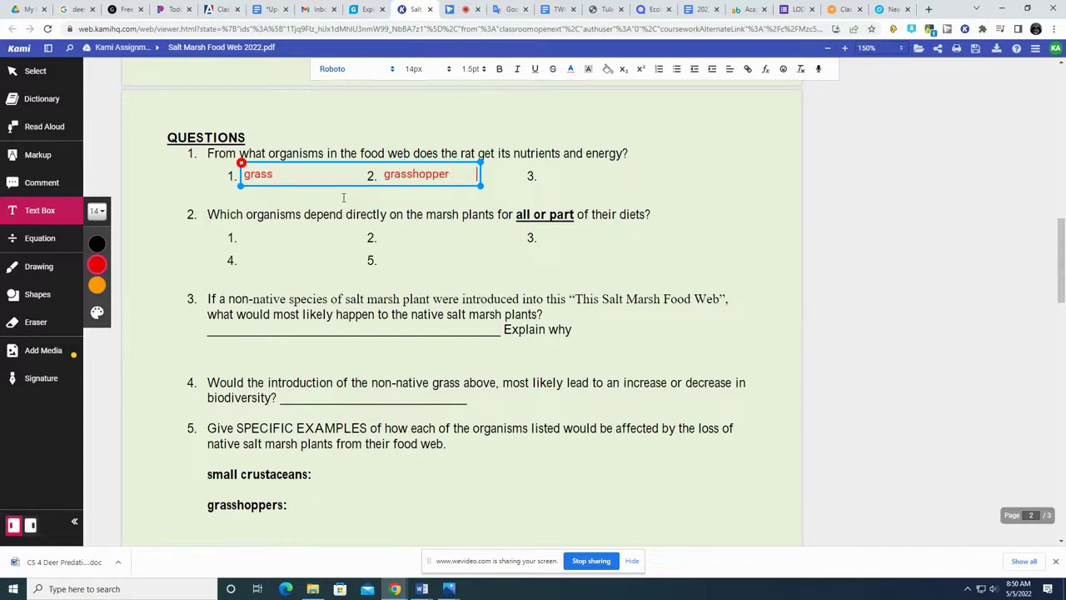
type("                      sparrow")
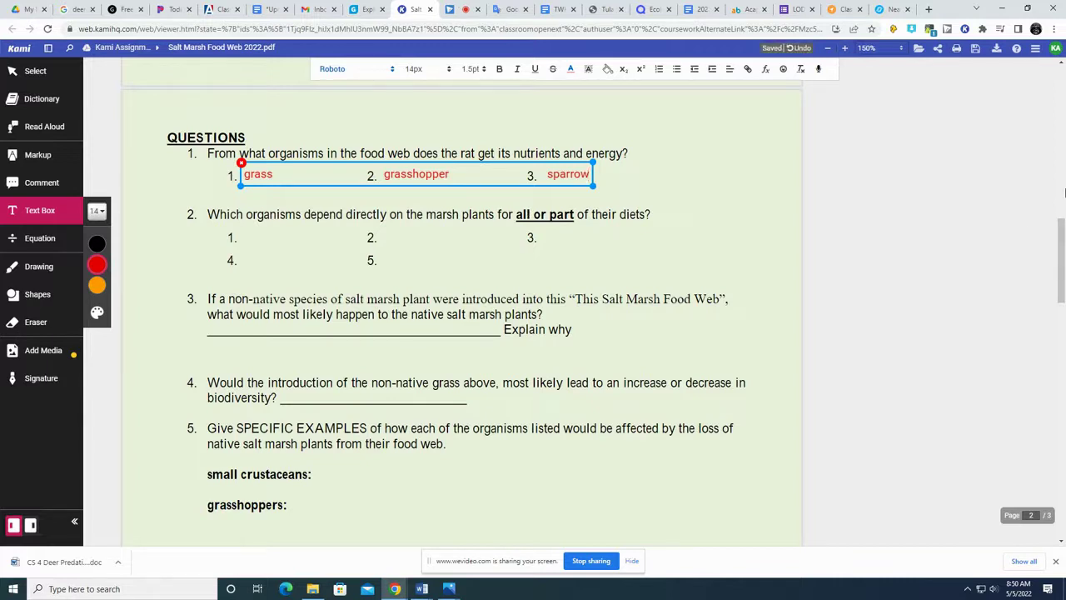
left_click_drag(1062, 300, 1056, 505)
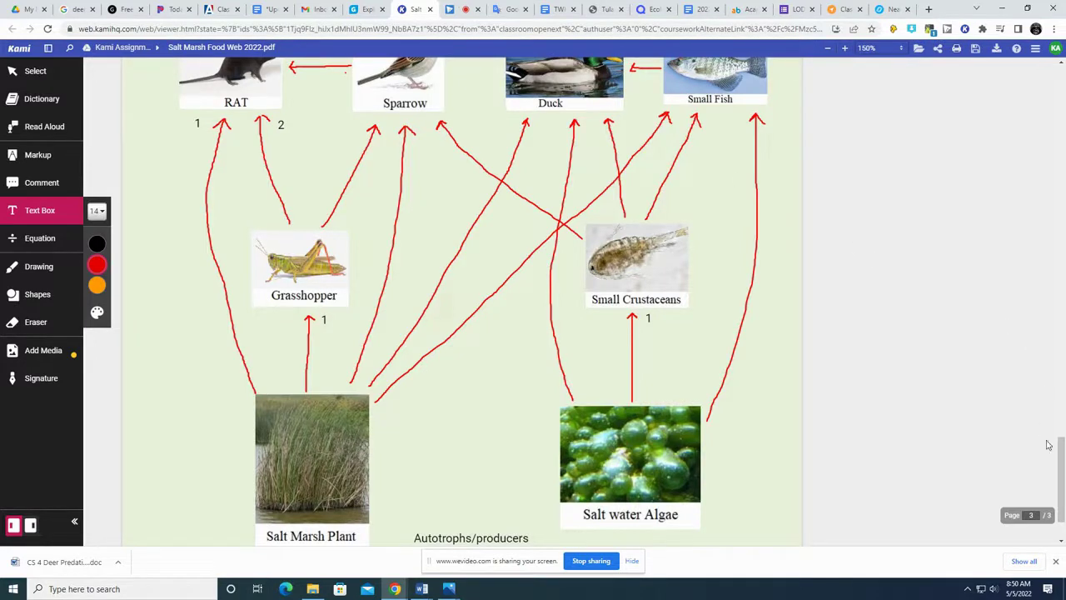
Fill question 2's slots with grasshopper, rat, sparrow, small fish and duck
left_click_drag(1062, 460, 1063, 218)
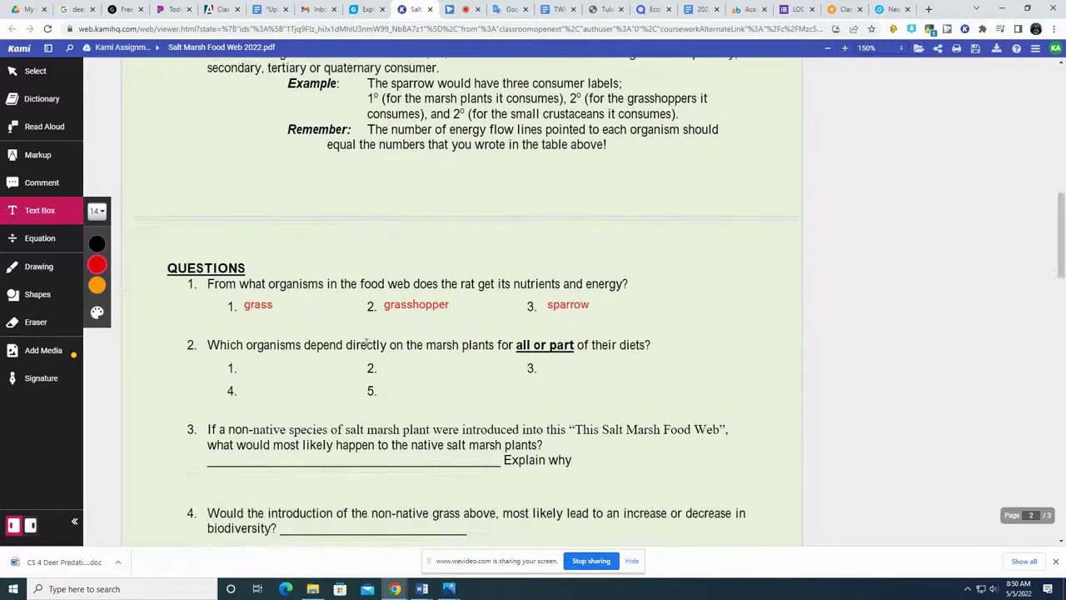
left_click(248, 367)
type("grassho")
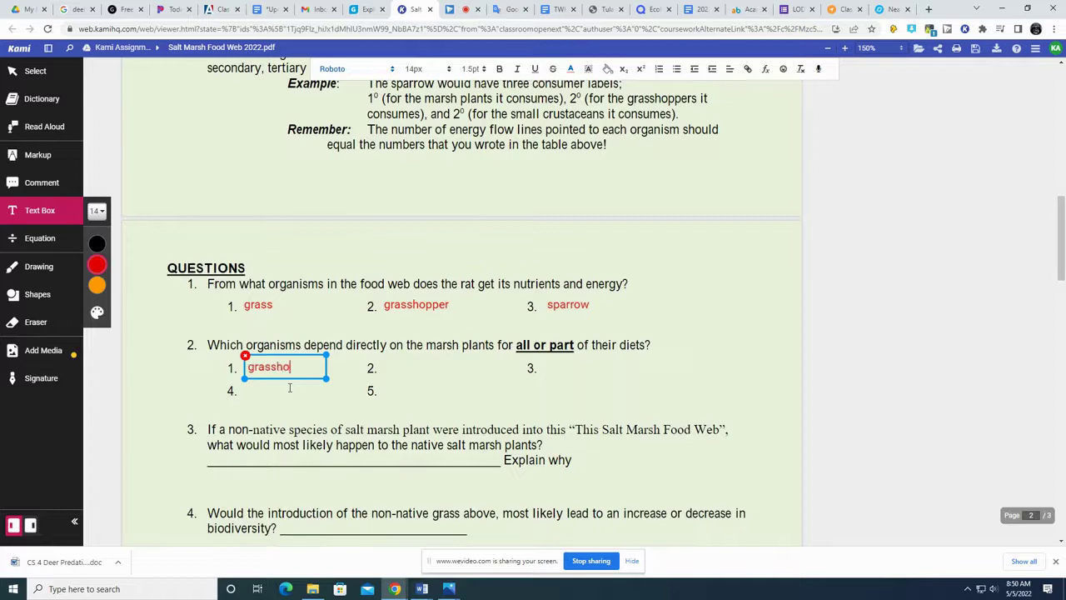
type("pper            2   rat                                           sparrow")
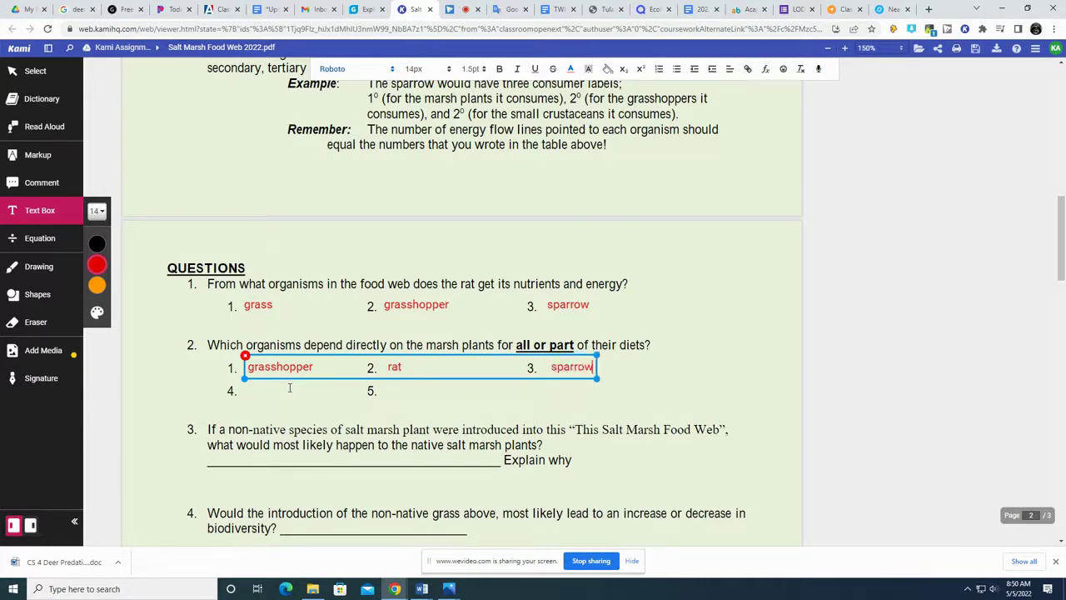
left_click(240, 392)
left_click(242, 392)
type("s")
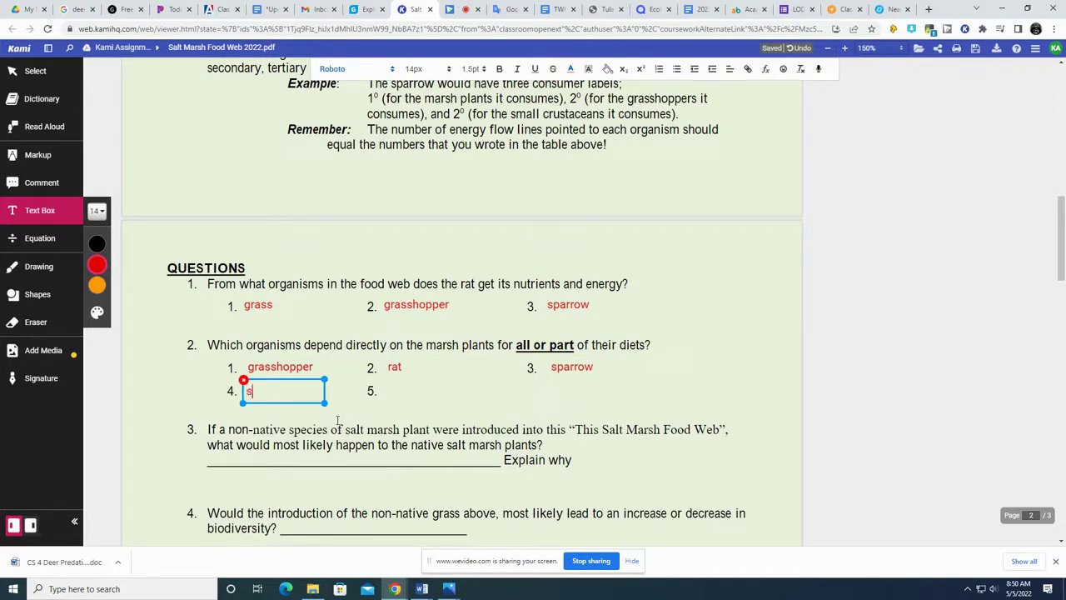
type("mall fish                    ")
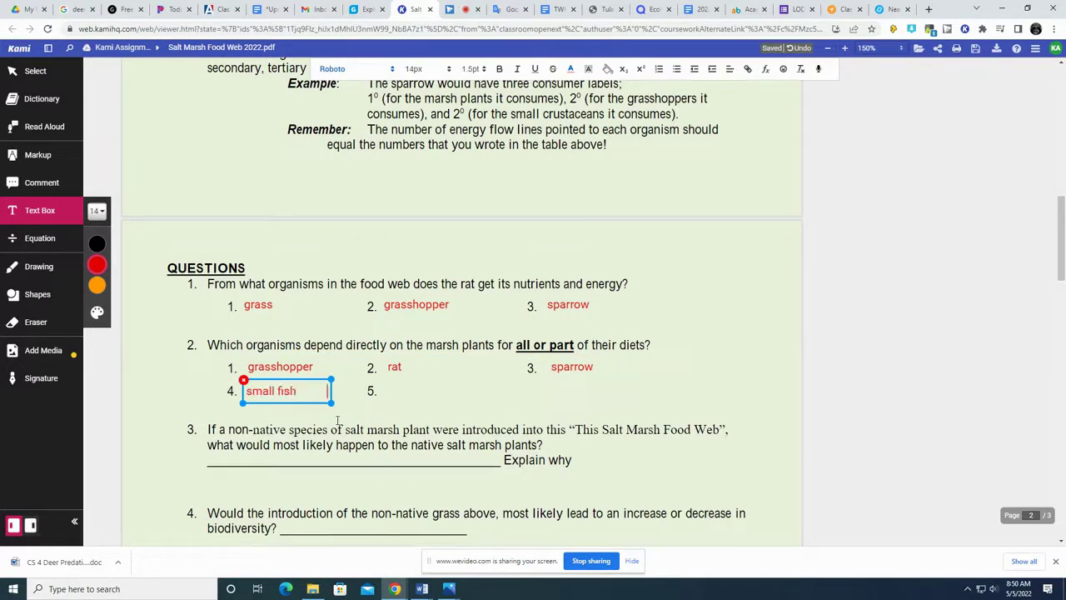
type("uuck")
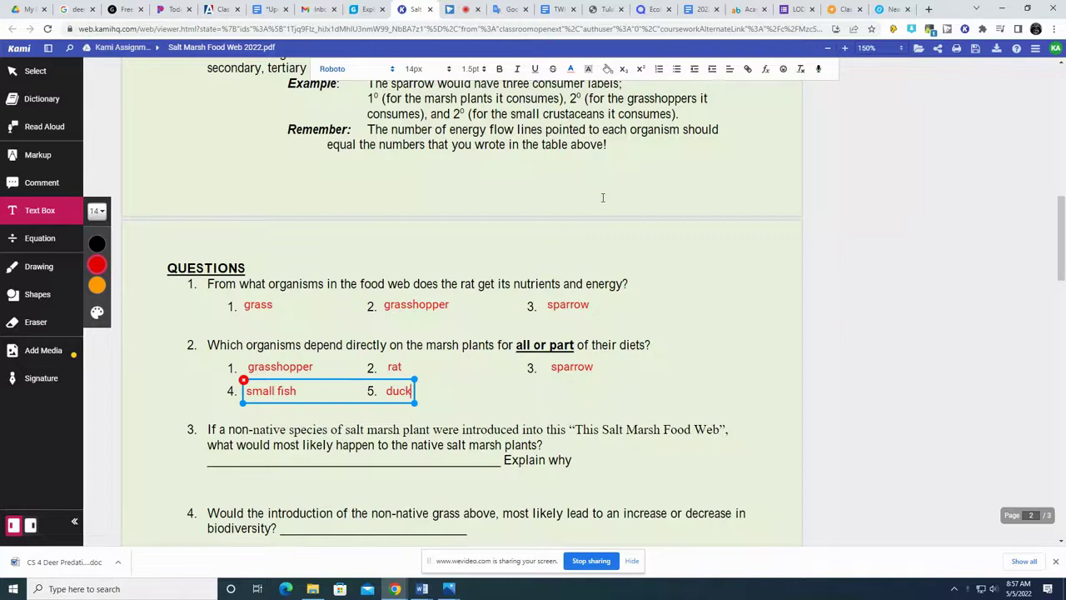
scroll(603, 198, "down", 5)
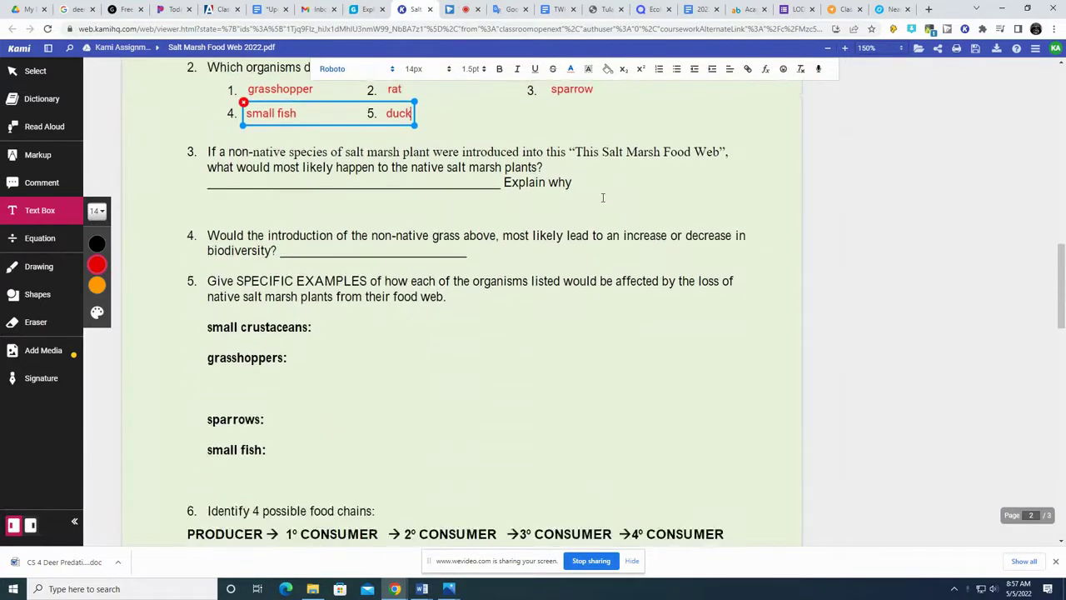
Answer question 3 with 'native plants would most likely go down' and place a text box at question 4's blank
scroll(603, 197, "up", 1)
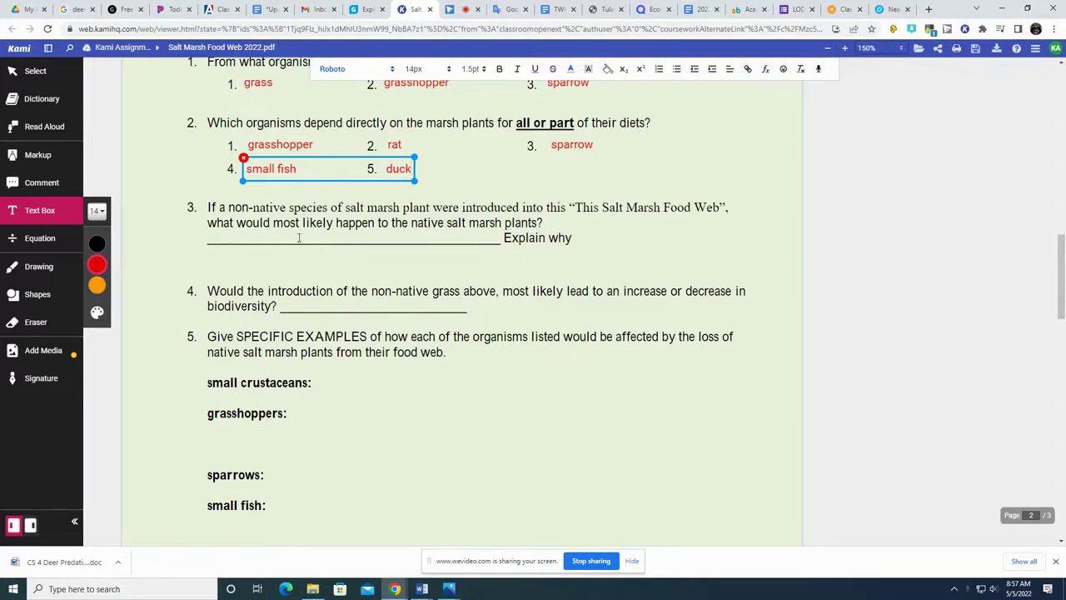
left_click(226, 234)
left_click(214, 226)
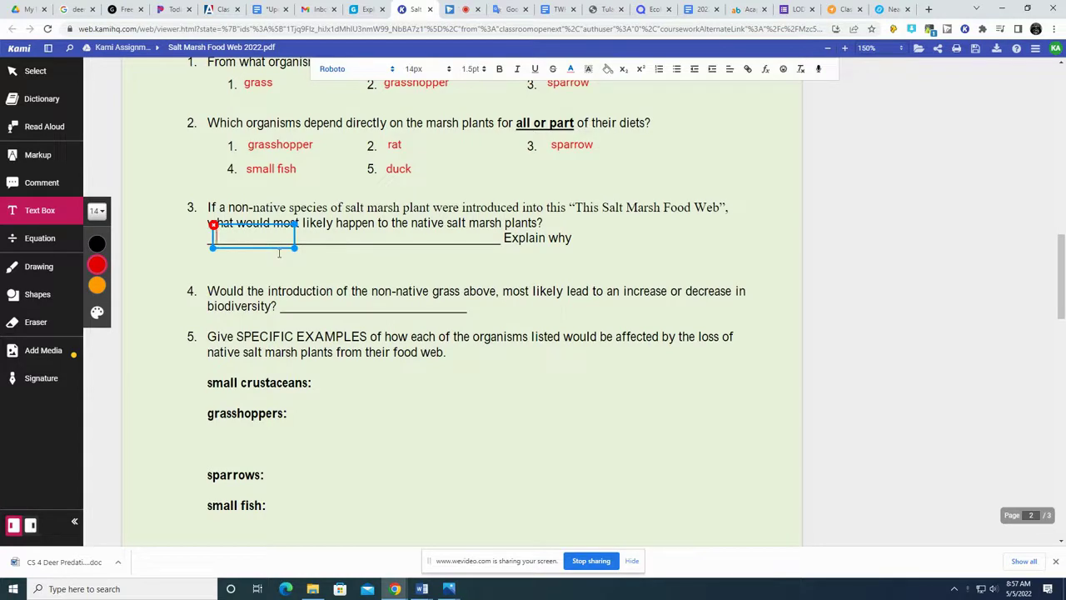
type("native plants would most likely go down")
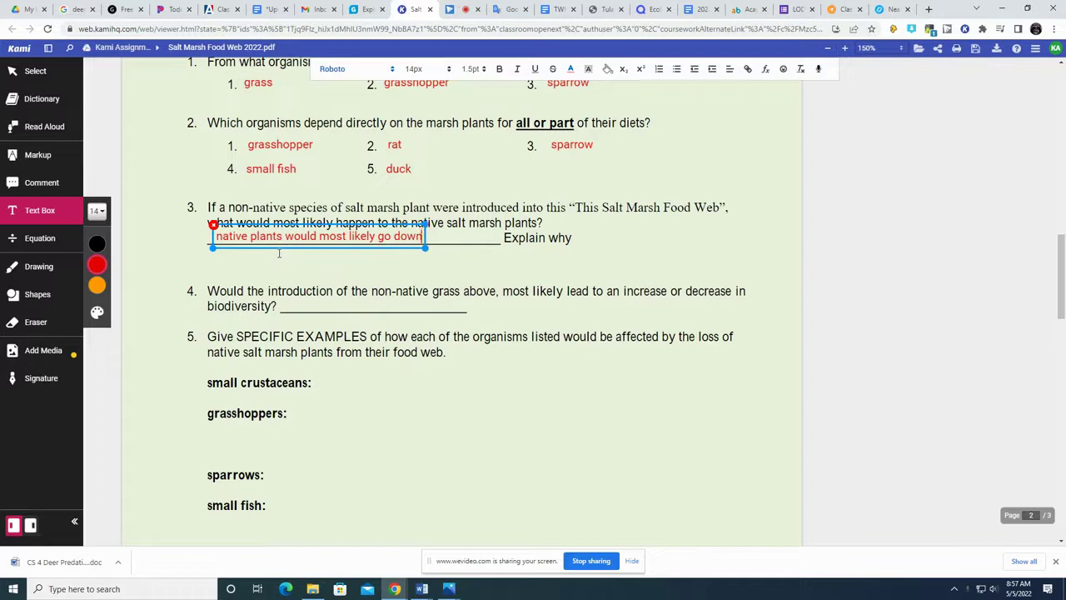
left_click(293, 305)
left_click(291, 305)
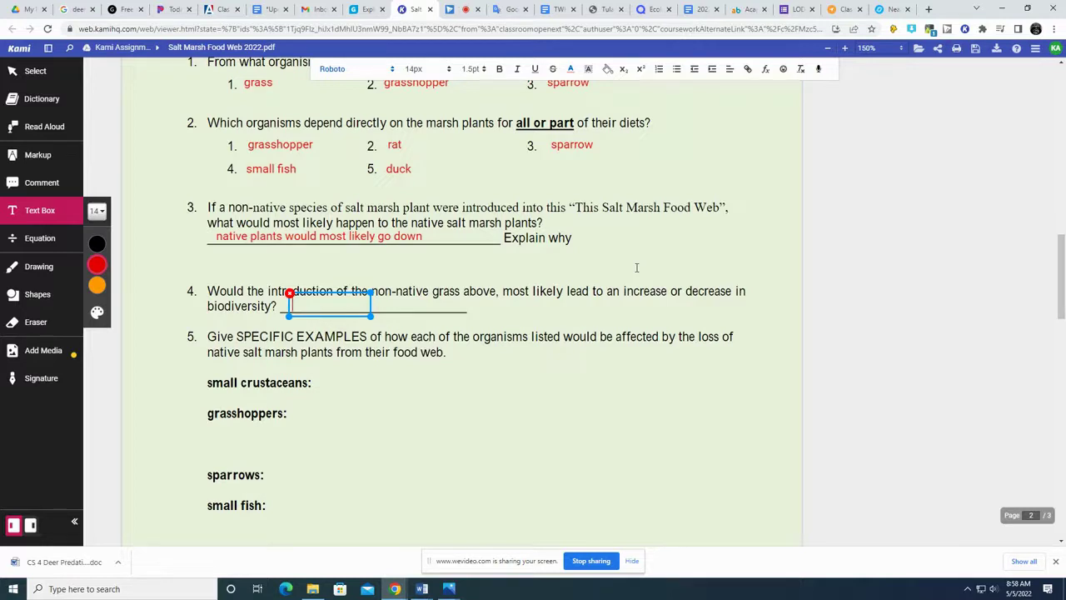
Enter 'down' on question 4's blank, nudge it into place, and return to page 3's food web
type("down")
mouse_move(334, 293)
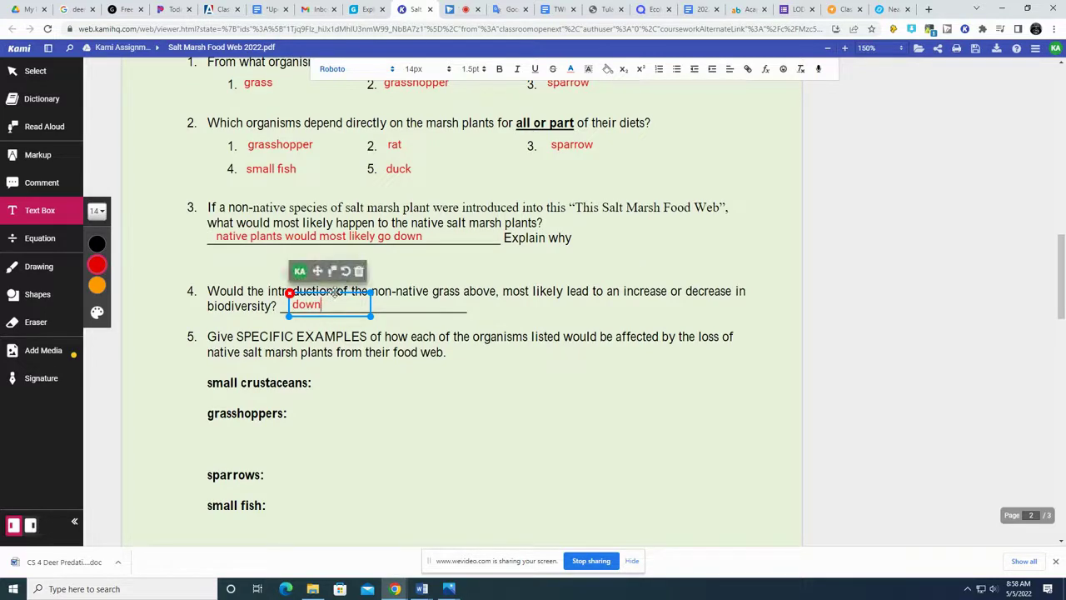
left_click_drag(335, 292, 341, 293)
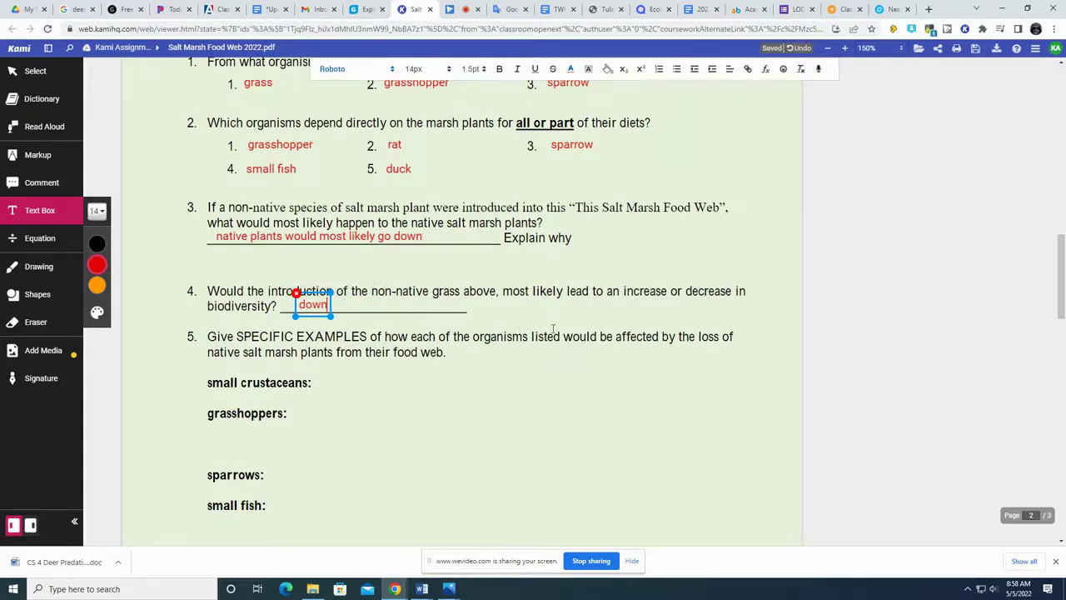
scroll(252, 351, "down", 1)
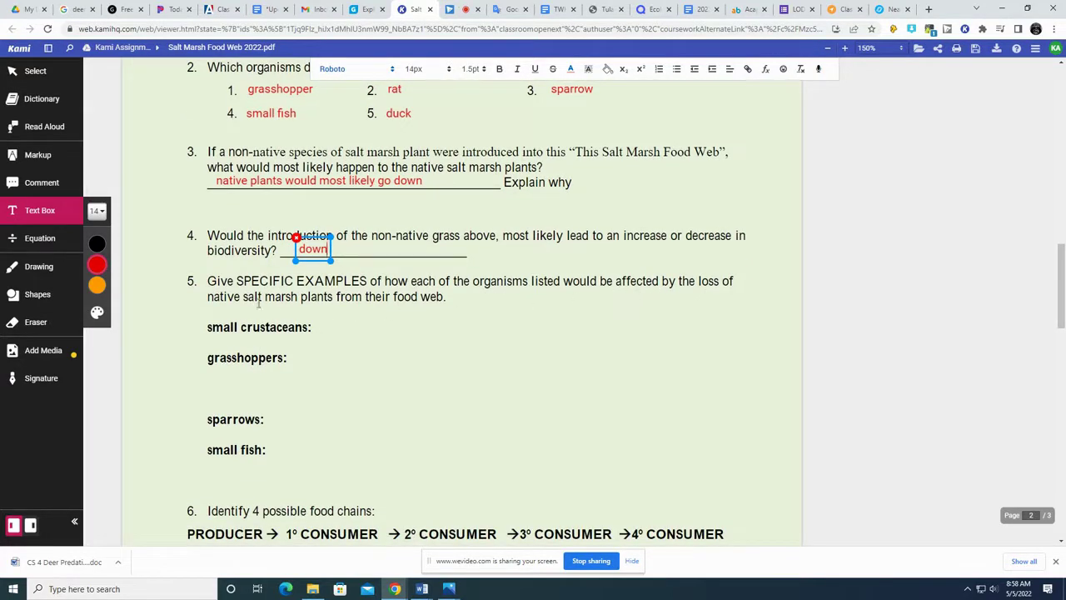
left_click(1063, 259)
left_click_drag(1062, 258, 1059, 472)
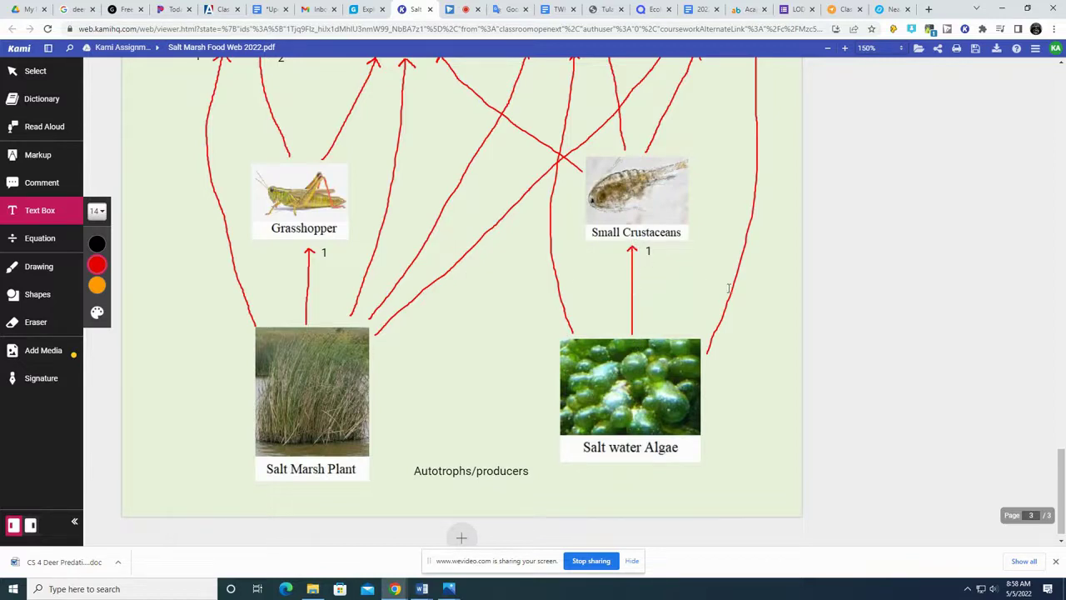
scroll(728, 288, "up", 3)
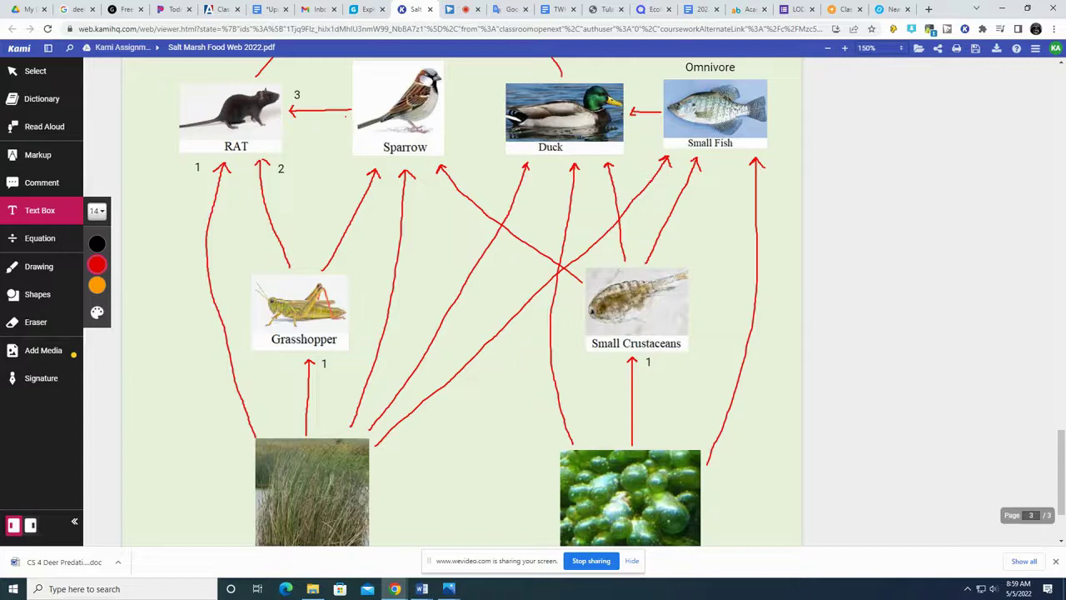
scroll(314, 488, "down", 1)
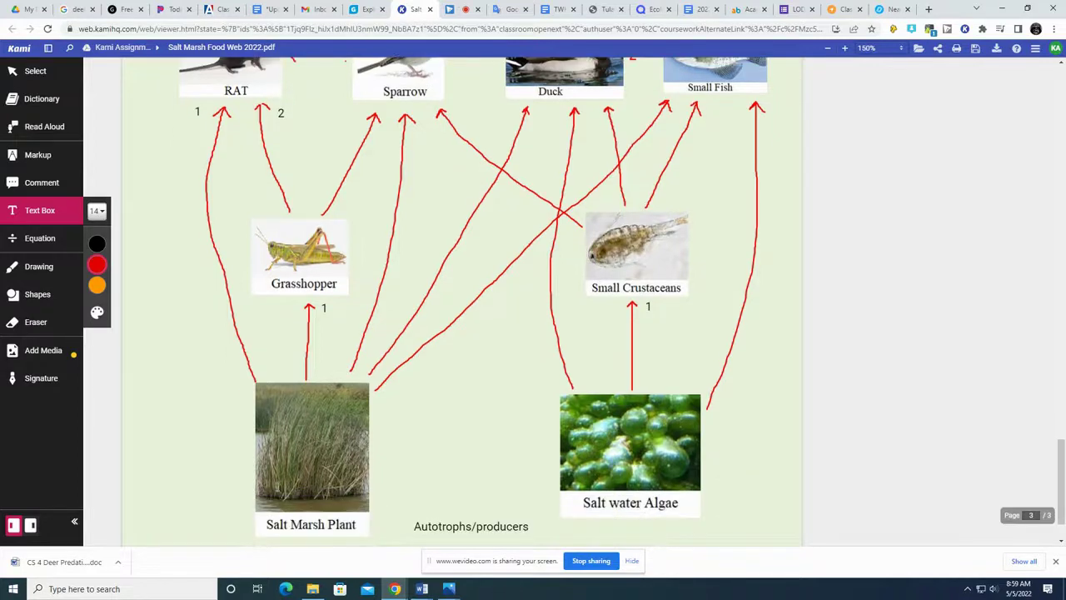
scroll(293, 483, "up", 1)
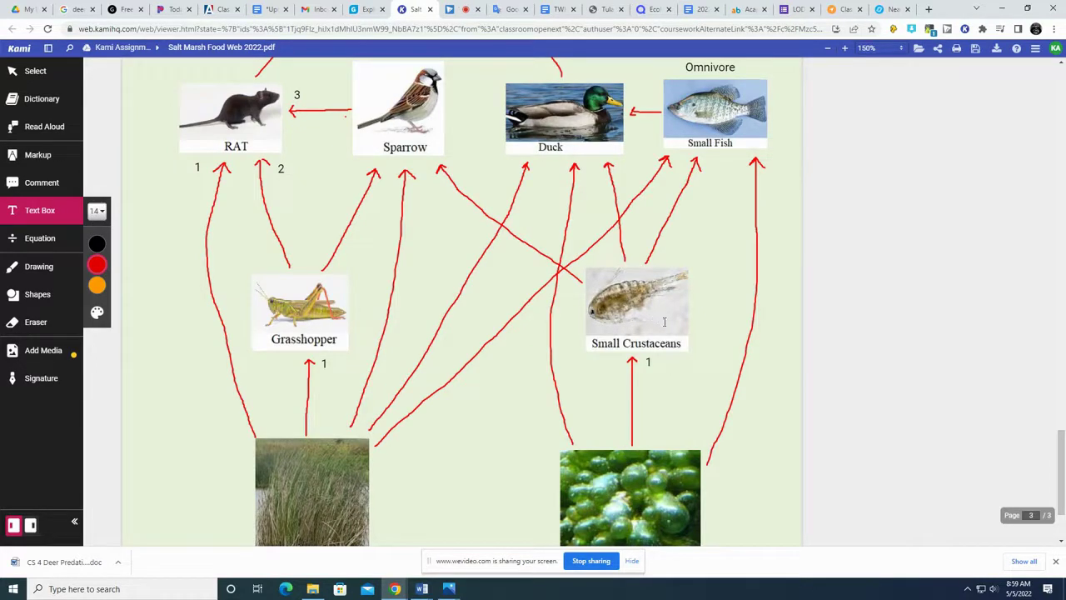
left_click(468, 13)
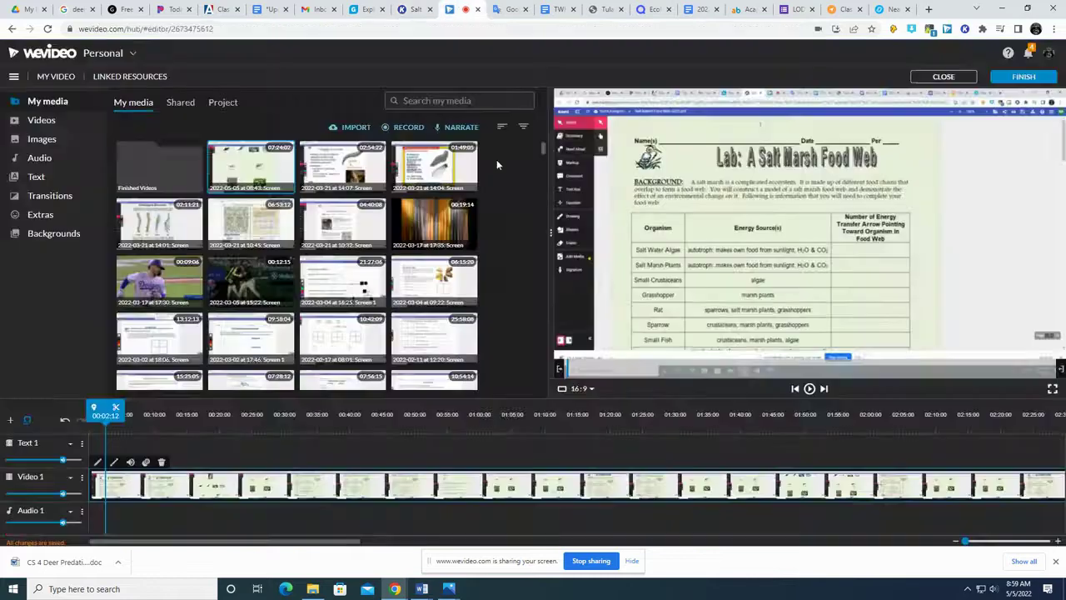
left_click(421, 16)
Start question 5's answer beside 'small crustaceans:' with 'will have less food to e'
scroll(600, 230, "up", 12)
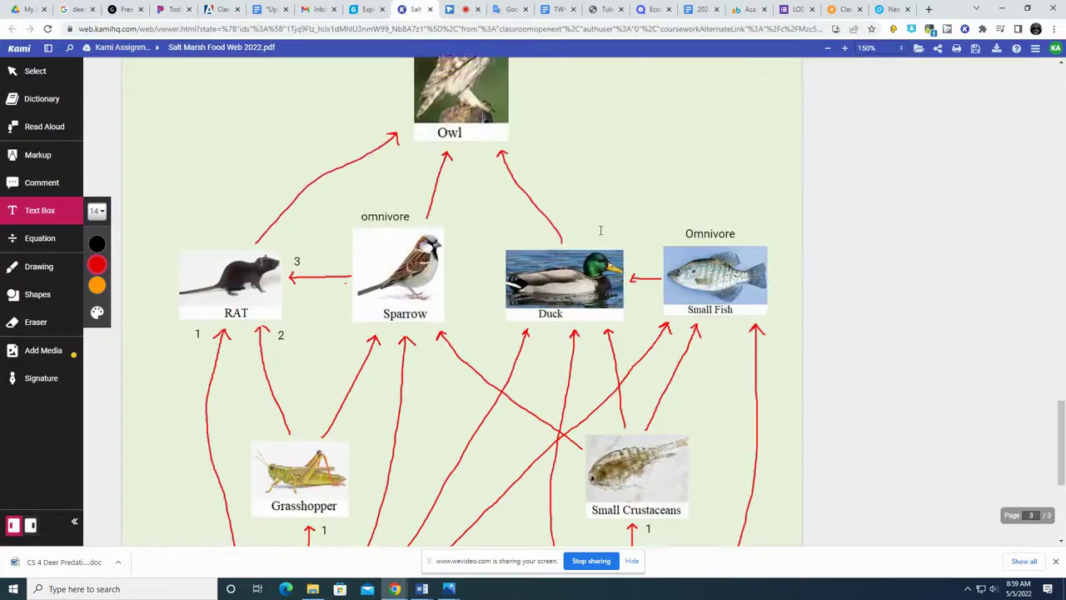
scroll(599, 230, "up", 1)
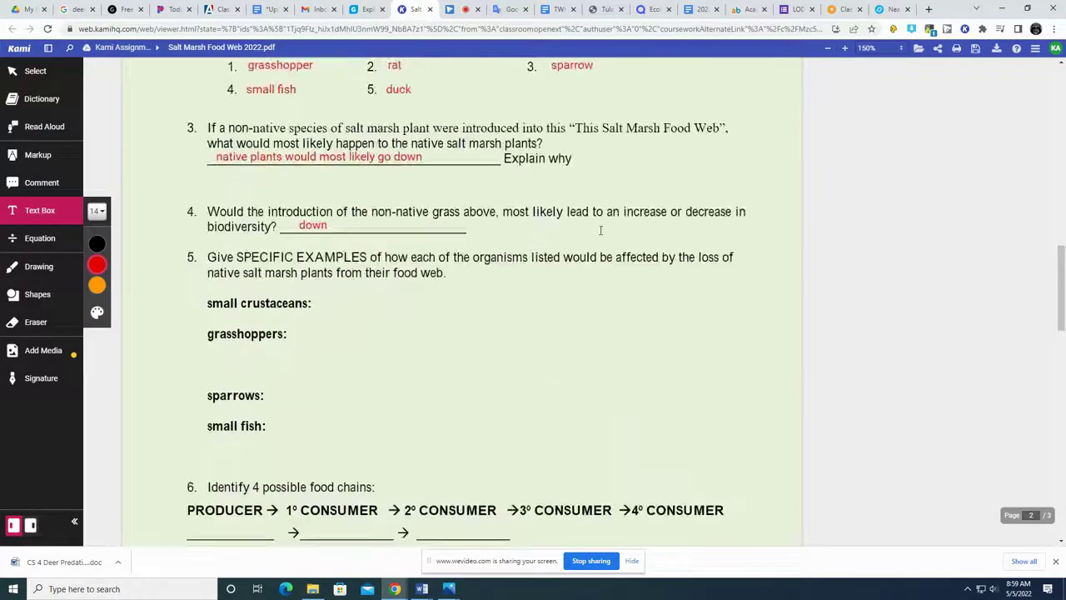
left_click(326, 302)
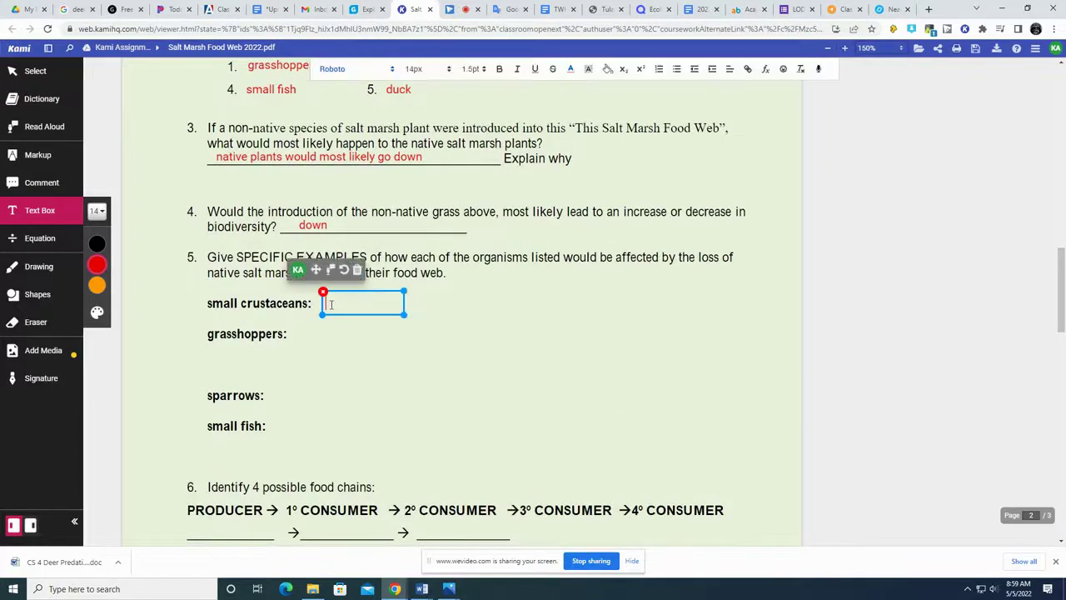
type("will have less fo")
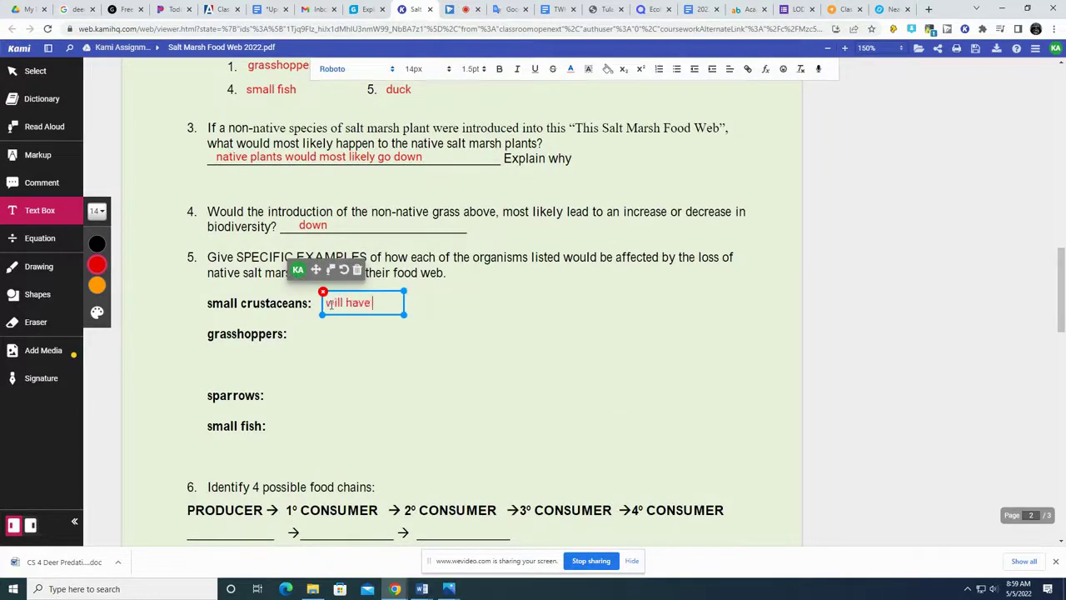